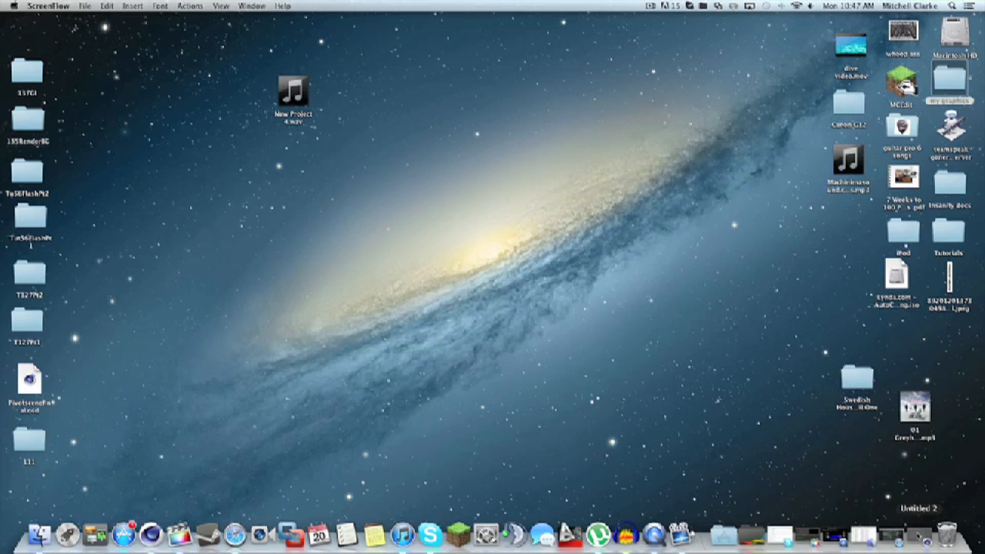
Step: Switch to the empty Cinema 4D project and set the render output size to 1280 by 720 pixels
{"action": "left_click", "coordinate": [919, 535]}
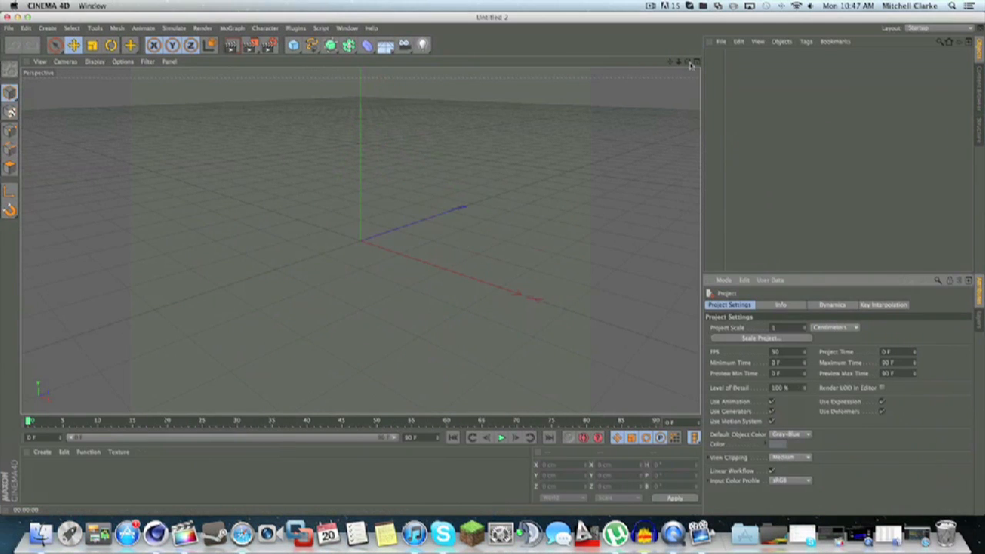
{"action": "left_click_drag", "start_coordinate": [690, 64], "coordinate": [685, 107]}
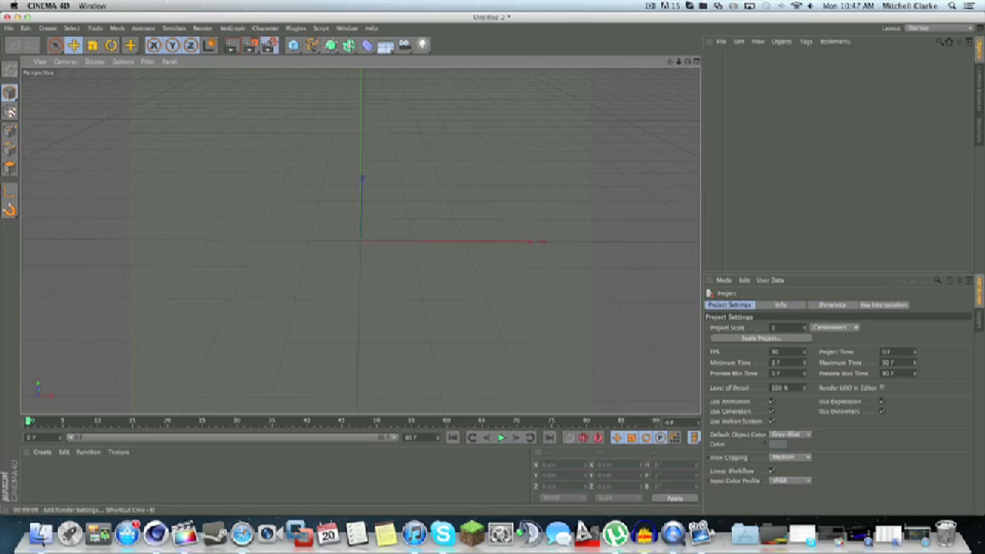
{"action": "left_click", "coordinate": [269, 45]}
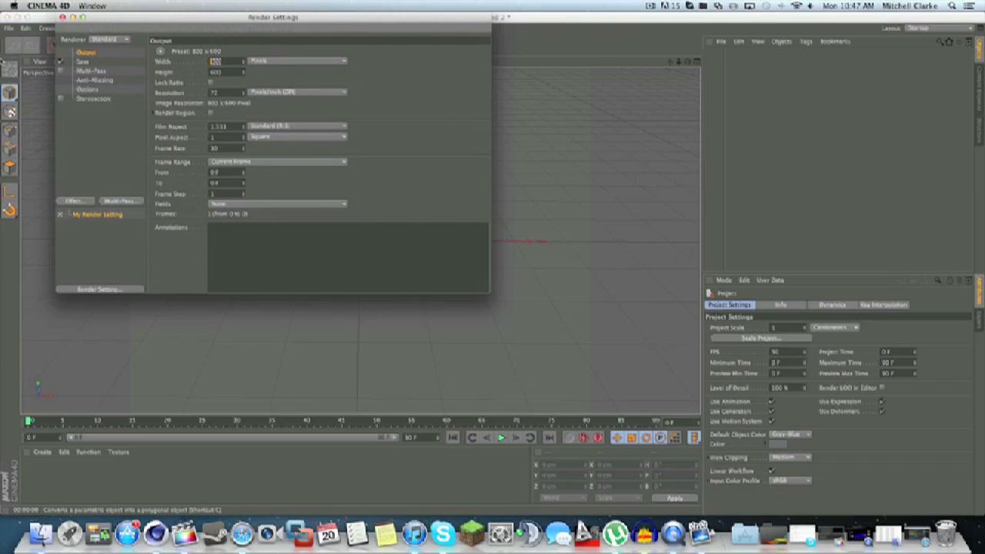
{"action": "type", "text": "280"}
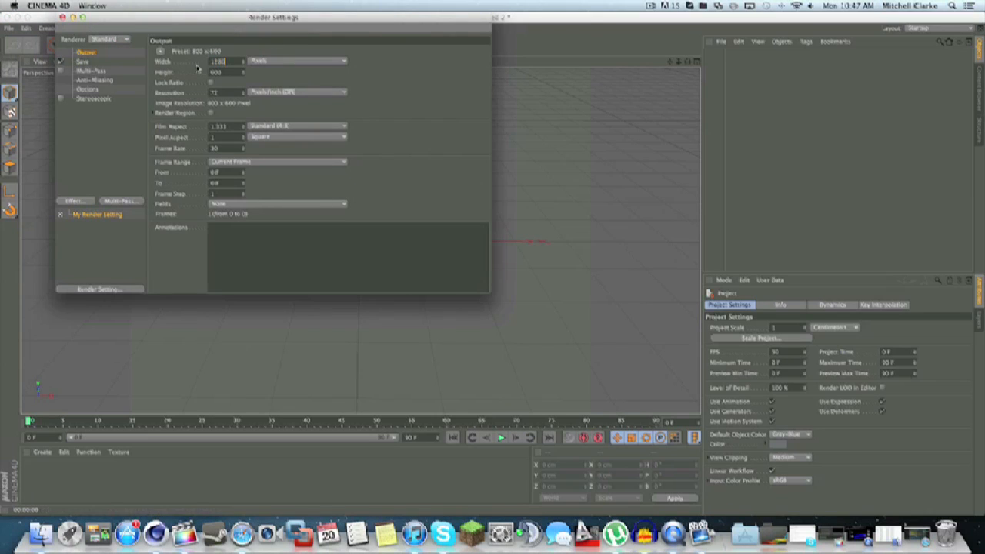
{"action": "key", "text": "Tab"}
{"action": "type", "text": "720"}
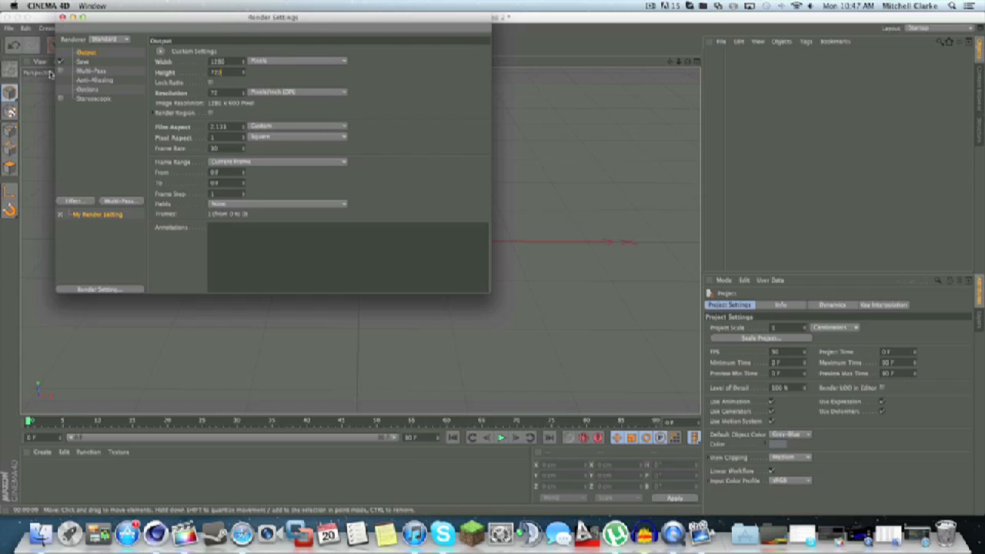
{"action": "key", "text": "Return"}
{"action": "left_click", "coordinate": [62, 17]}
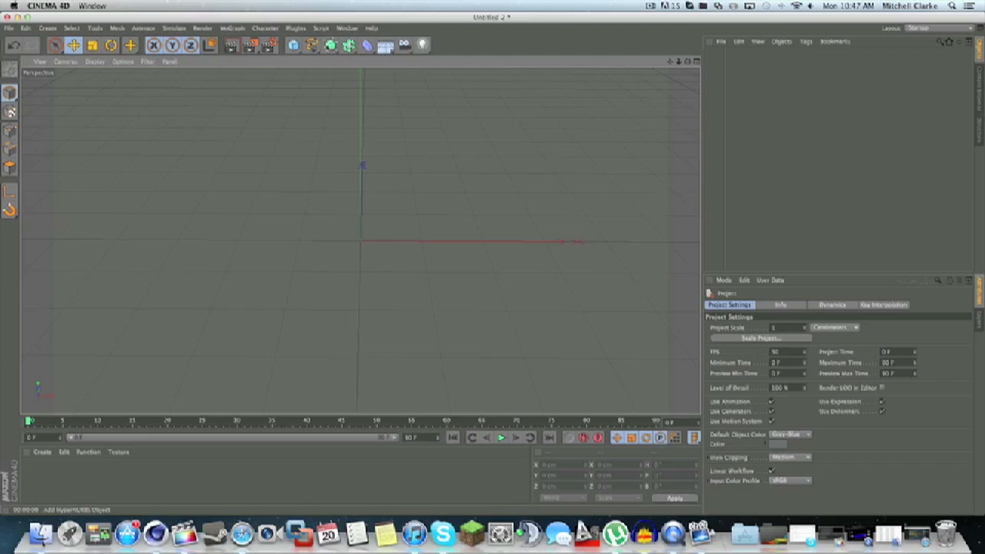
Step: Add a cube and narrow it into an upright pillar measuring 41 cm in both X and Z
{"action": "left_click", "coordinate": [293, 45]}
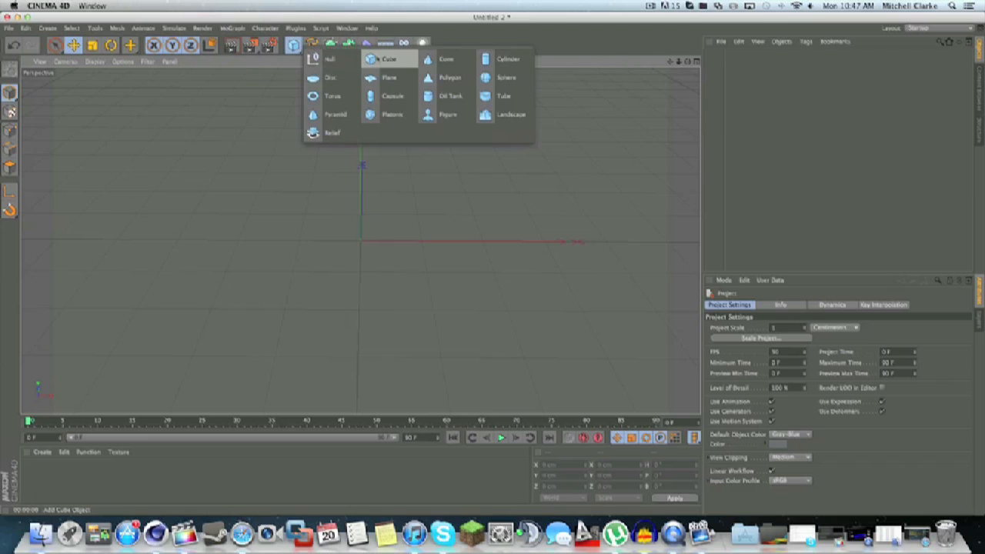
{"action": "left_click", "coordinate": [390, 61]}
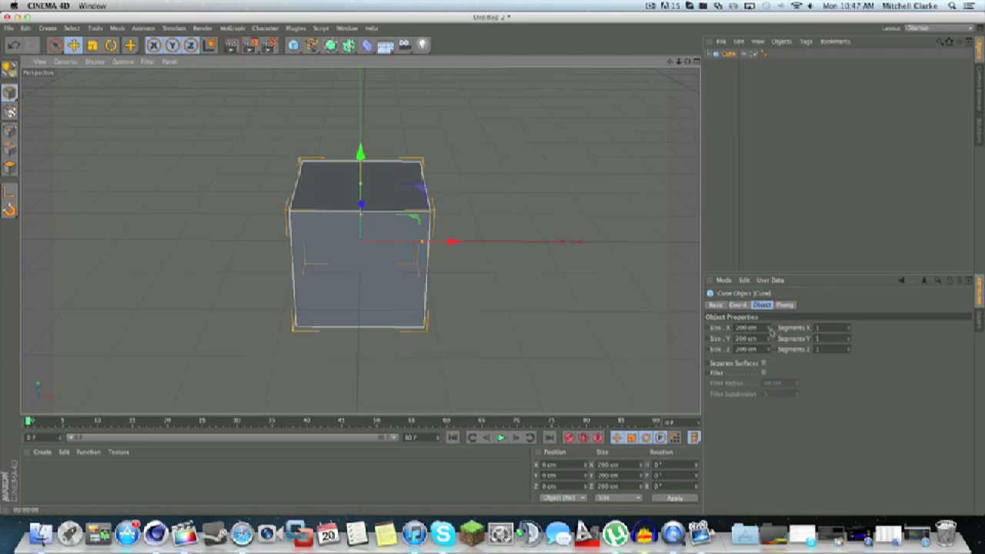
{"action": "left_click_drag", "start_coordinate": [771, 330], "coordinate": [769, 383]}
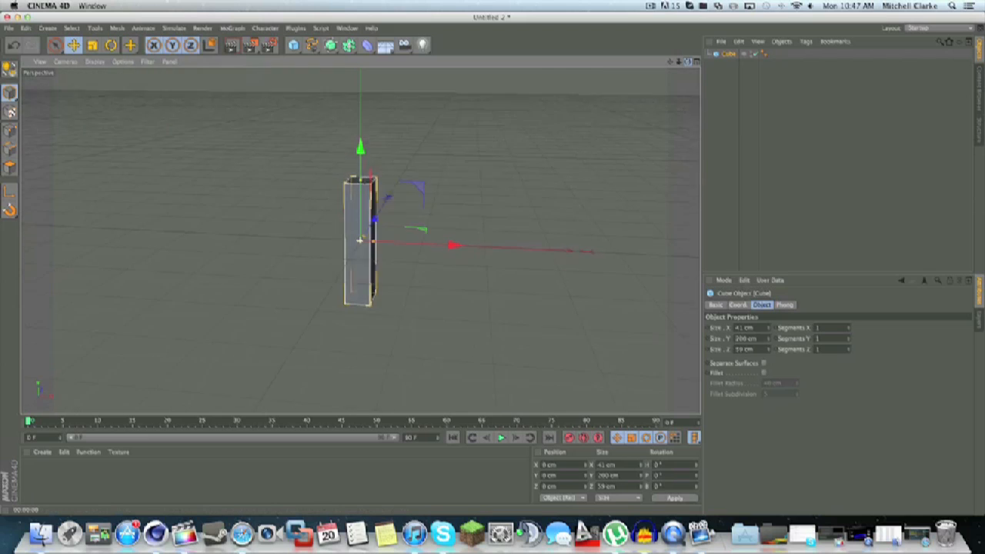
{"action": "mouse_move", "coordinate": [687, 60]}
{"action": "left_mouse_down"}
{"action": "mouse_move", "coordinate": [627, 74]}
{"action": "mouse_move", "coordinate": [691, 71]}
{"action": "left_mouse_up"}
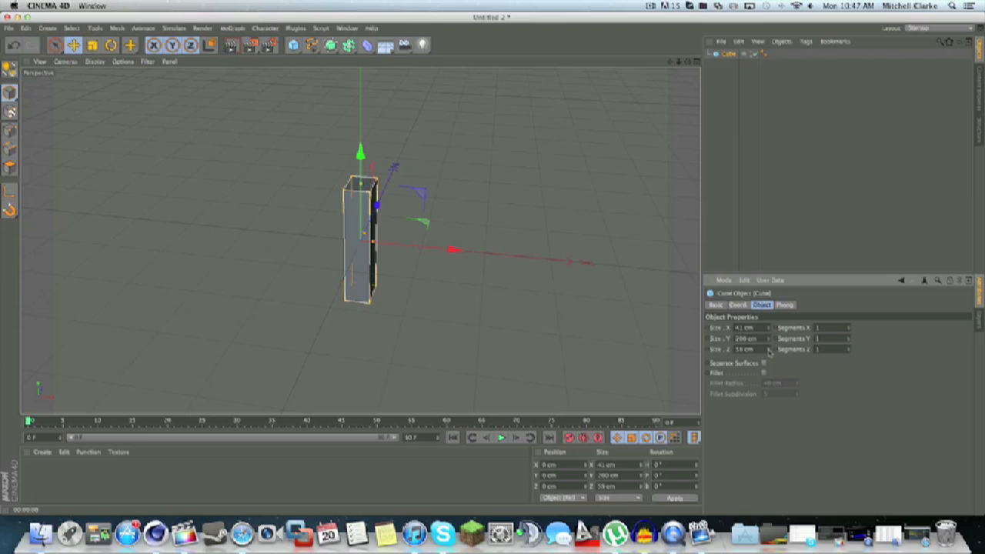
{"action": "left_click_drag", "start_coordinate": [770, 350], "coordinate": [762, 352]}
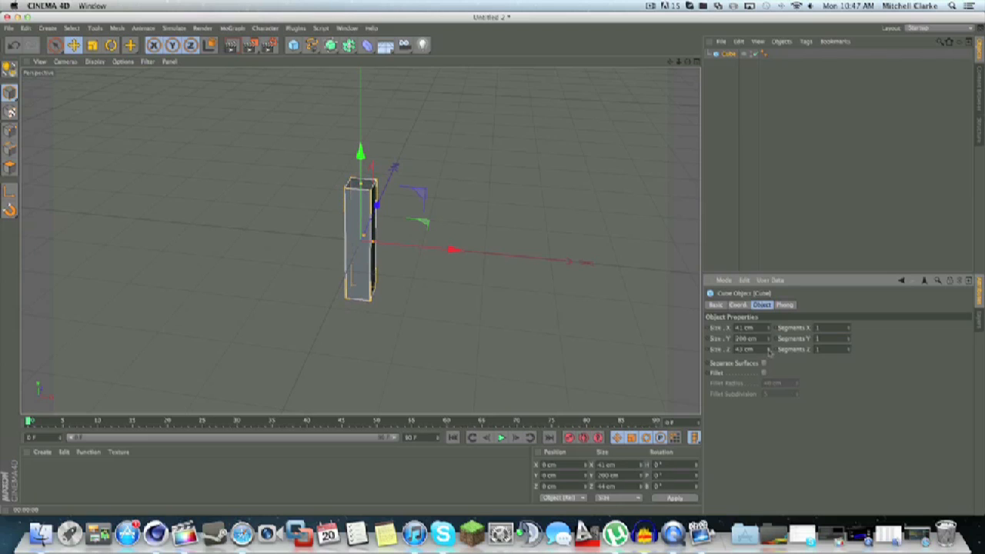
{"action": "left_click", "coordinate": [592, 155]}
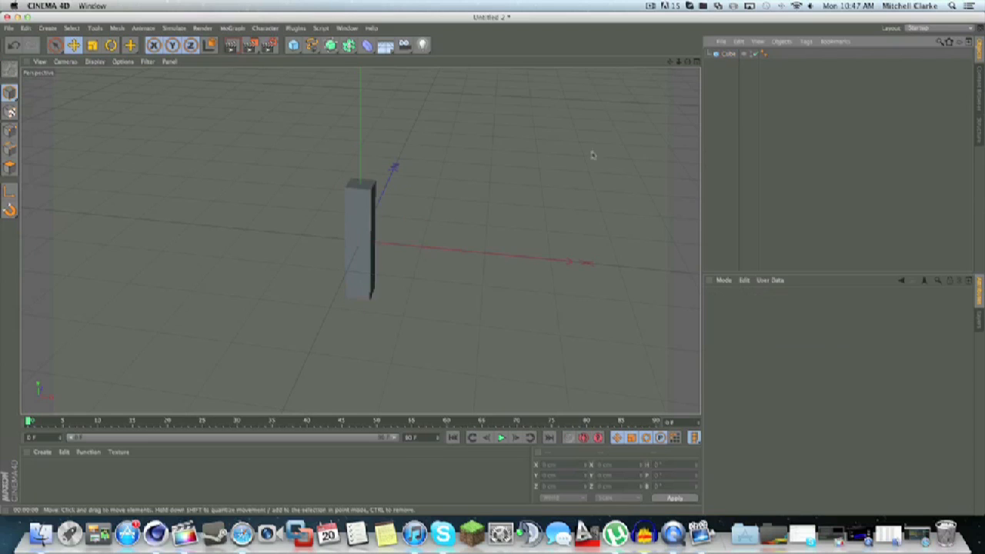
{"action": "left_click", "coordinate": [360, 188]}
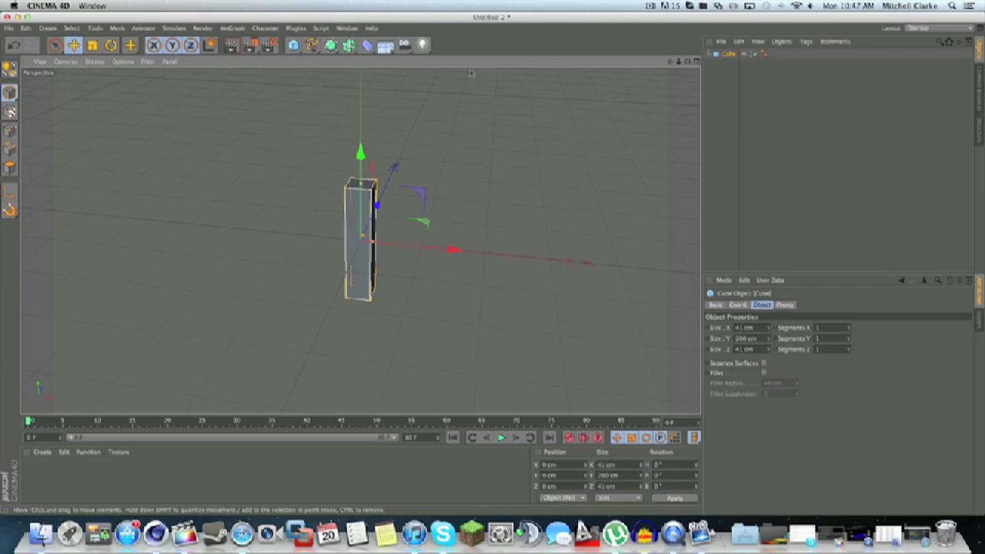
Step: Add a circle spline lying in the XZ plane around the pillar, with a radius of about 299 cm
{"action": "left_click", "coordinate": [312, 45]}
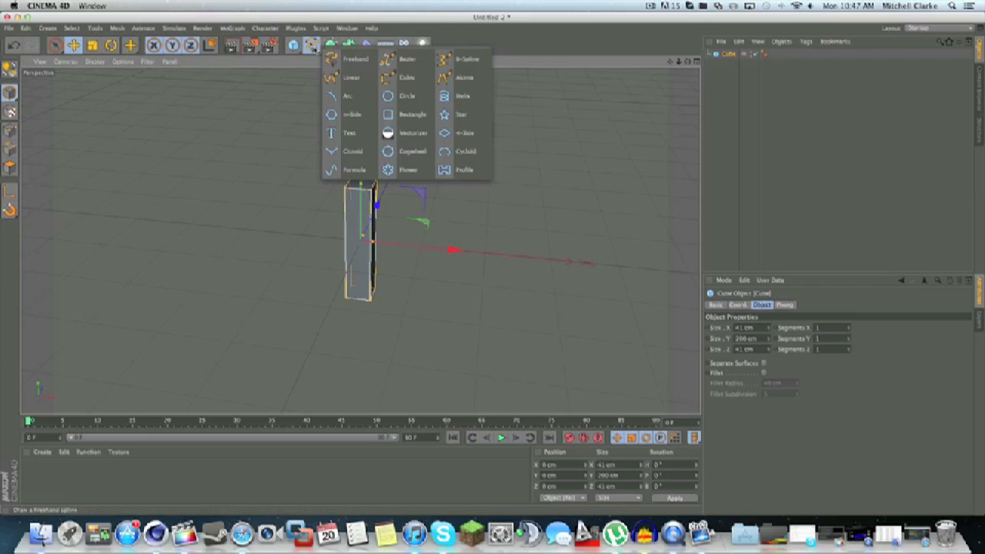
{"action": "left_click", "coordinate": [407, 97]}
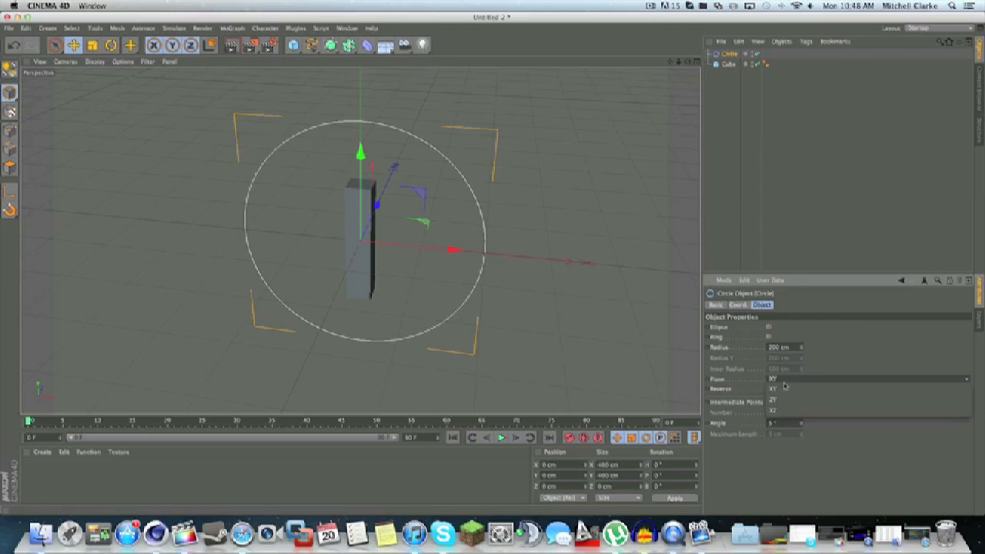
{"action": "left_click", "coordinate": [786, 381]}
{"action": "left_click", "coordinate": [782, 413]}
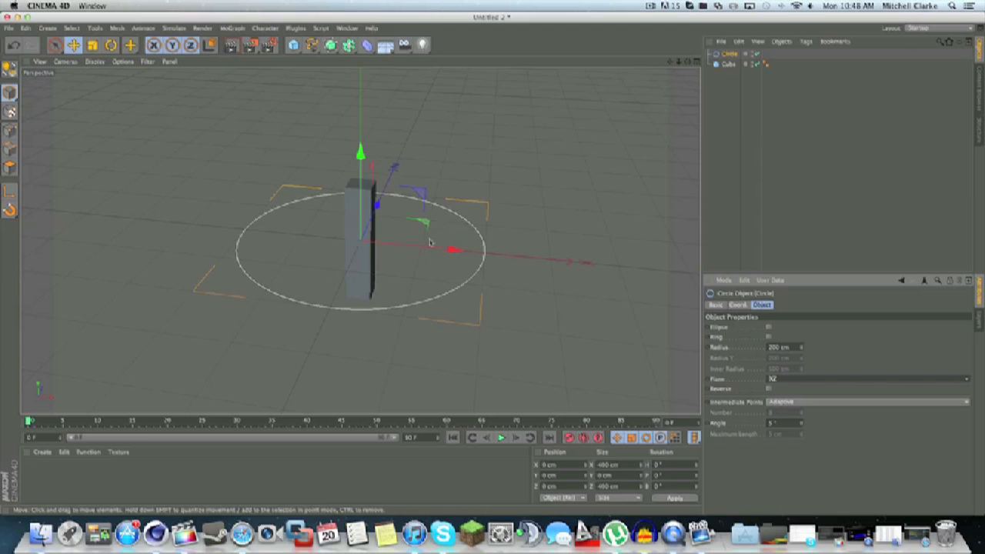
{"action": "left_click_drag", "start_coordinate": [800, 348], "coordinate": [751, 204]}
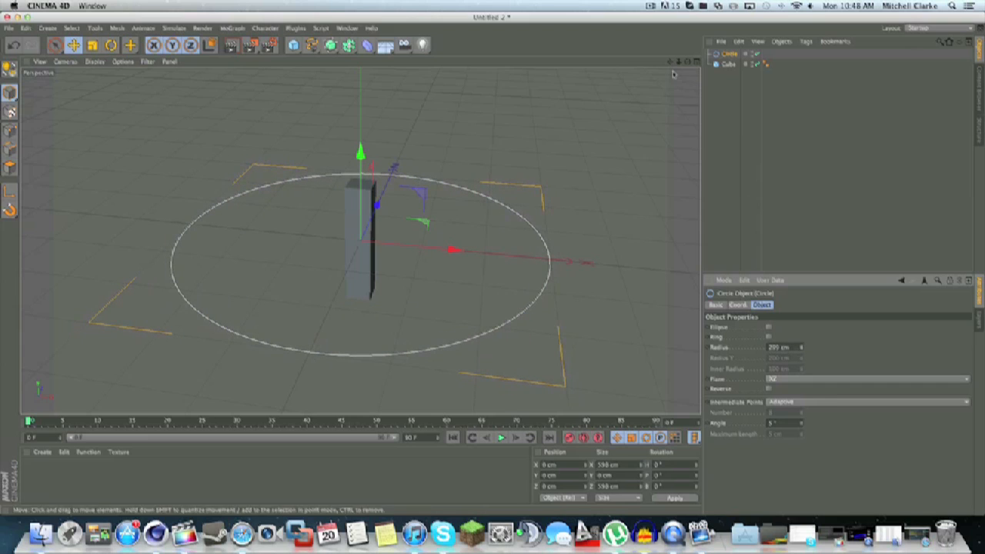
{"action": "left_click_drag", "start_coordinate": [678, 61], "coordinate": [632, 63]}
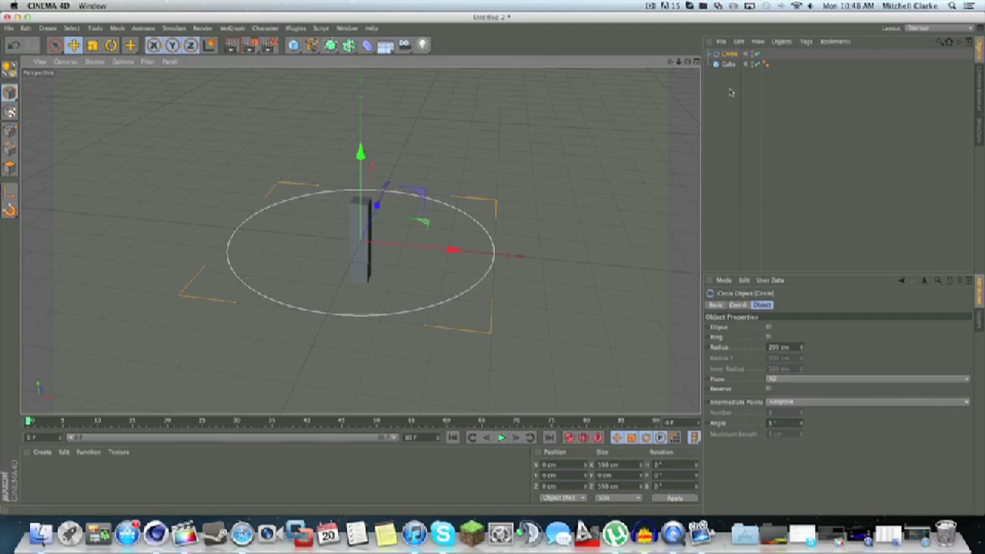
{"action": "left_click", "coordinate": [723, 80]}
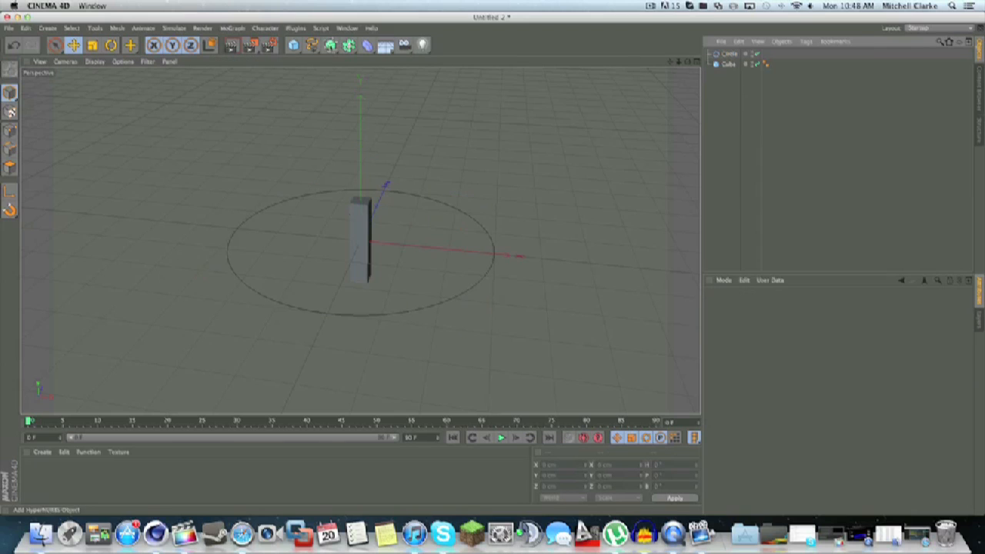
Step: Add a MoGraph Spline effector and assign the circle as its spline
{"action": "left_click", "coordinate": [729, 54]}
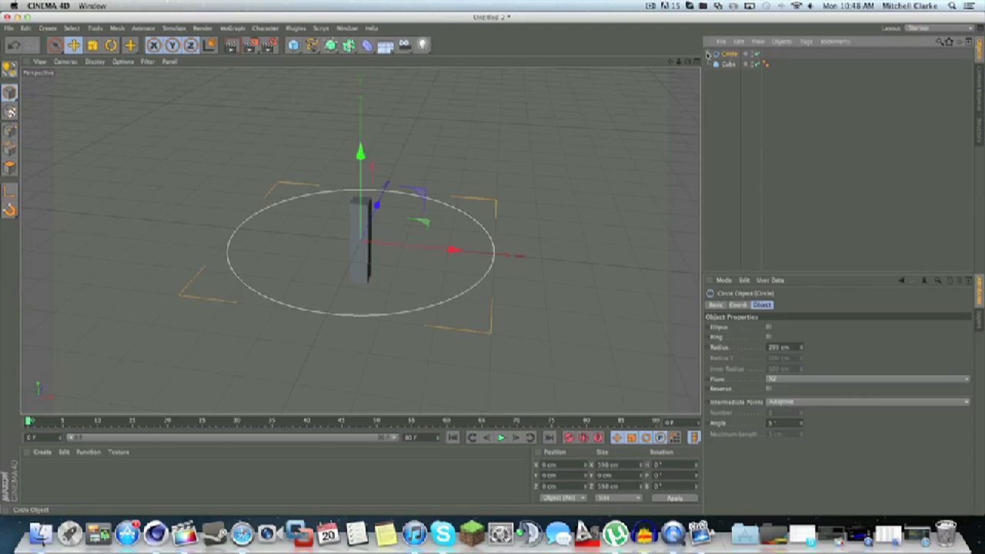
{"action": "left_click", "coordinate": [232, 27]}
{"action": "mouse_move", "coordinate": [246, 44]}
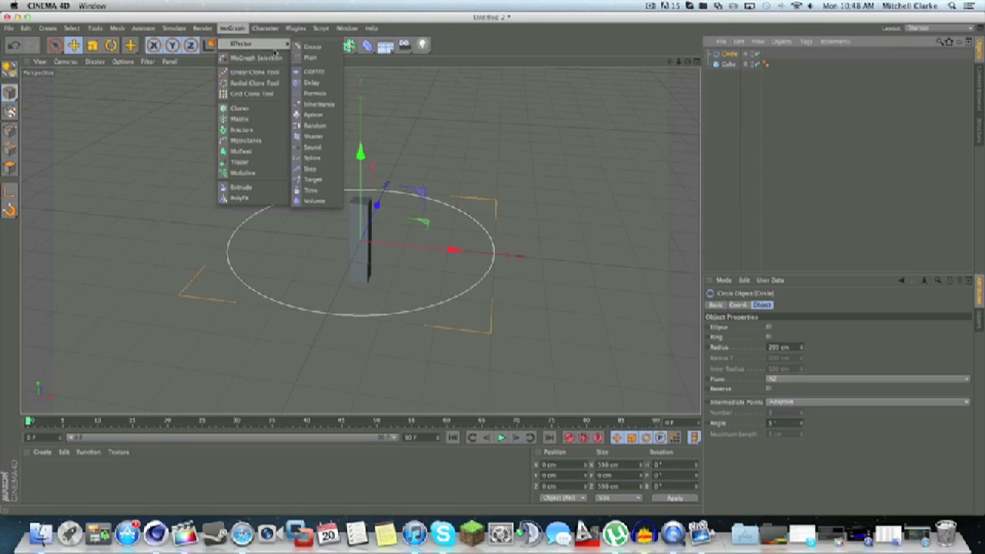
{"action": "left_click", "coordinate": [311, 158]}
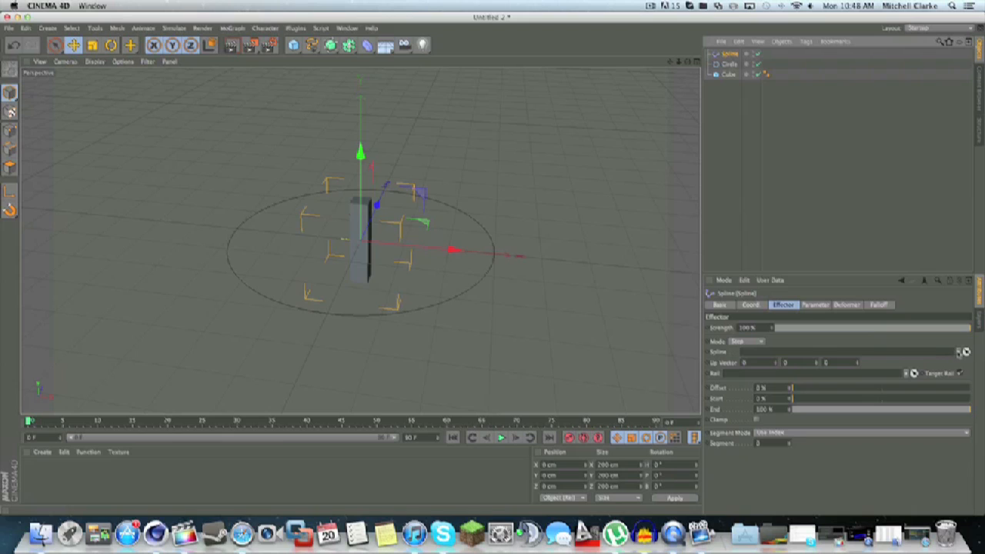
{"action": "left_click", "coordinate": [966, 352]}
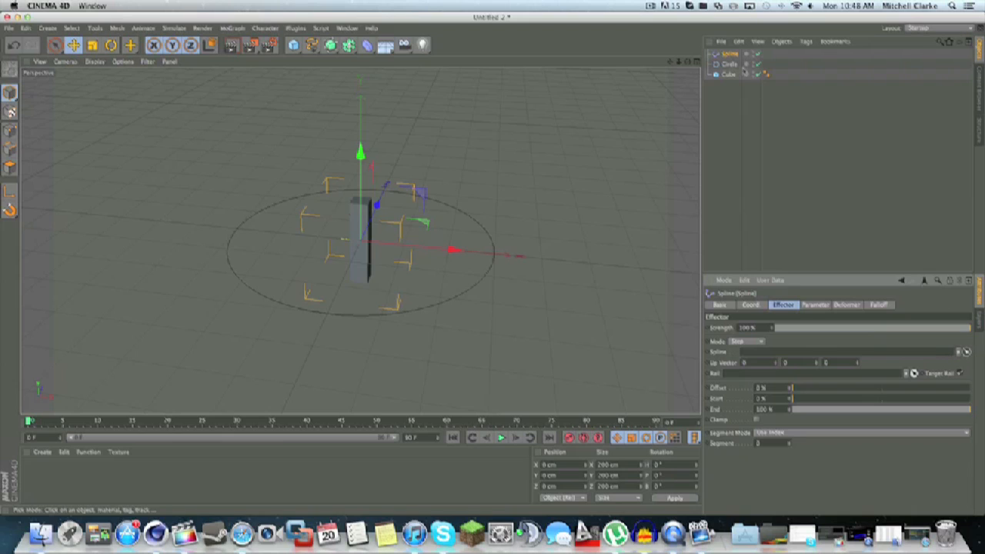
{"action": "left_click", "coordinate": [734, 66]}
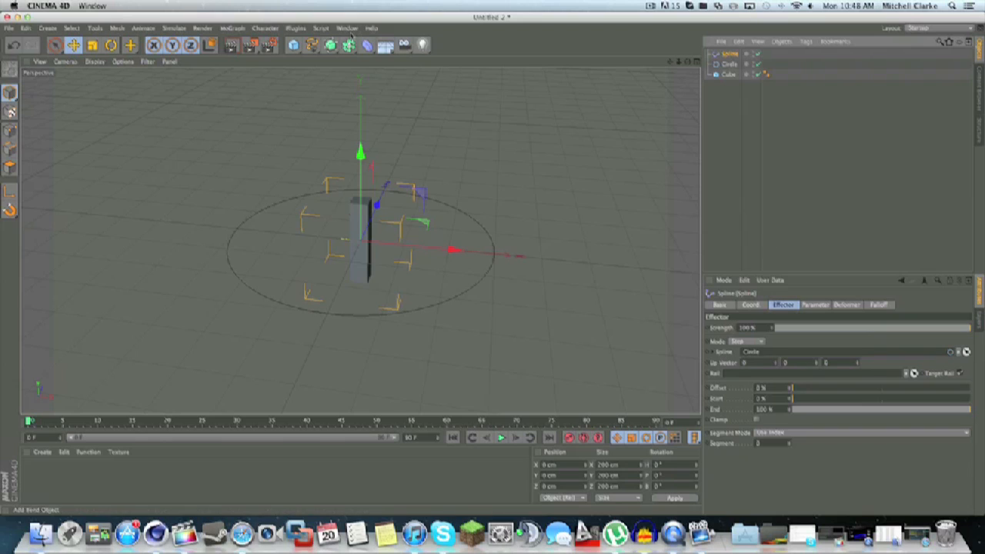
Step: Add a MoGraph Cloner and make the cube its child
{"action": "left_click", "coordinate": [728, 73]}
{"action": "left_click", "coordinate": [235, 29]}
{"action": "mouse_move", "coordinate": [238, 44]}
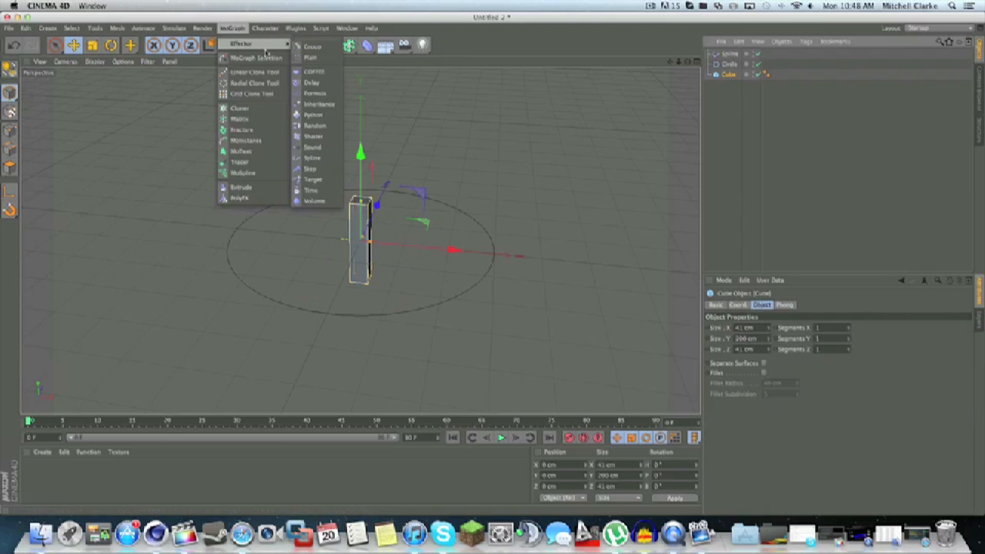
{"action": "left_click", "coordinate": [240, 108]}
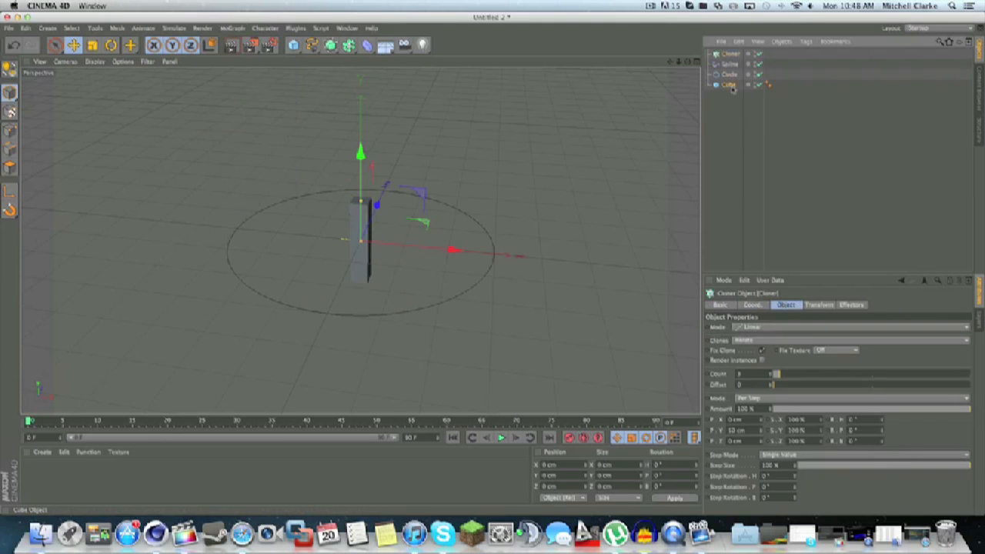
{"action": "left_click_drag", "start_coordinate": [731, 56], "coordinate": [733, 58]}
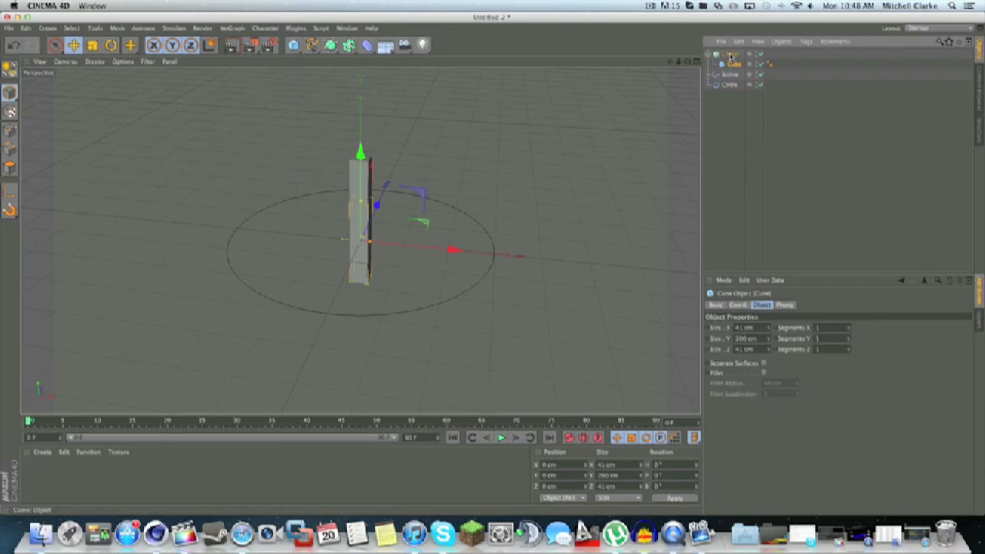
{"action": "left_click", "coordinate": [784, 305]}
Step: Assign the Spline effector to the Cloner's effectors so the pillars are distributed around the circle
{"action": "left_click", "coordinate": [730, 53]}
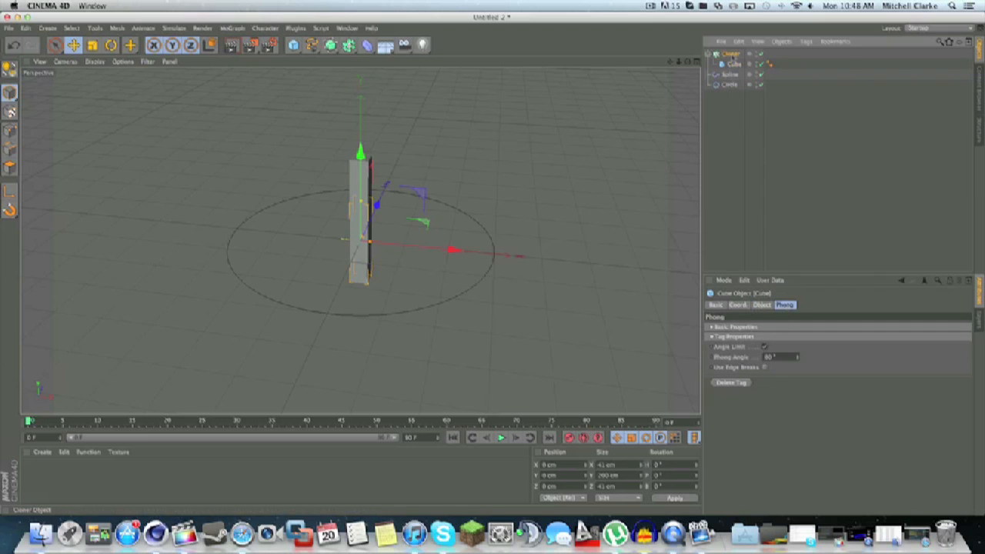
{"action": "left_click", "coordinate": [850, 307]}
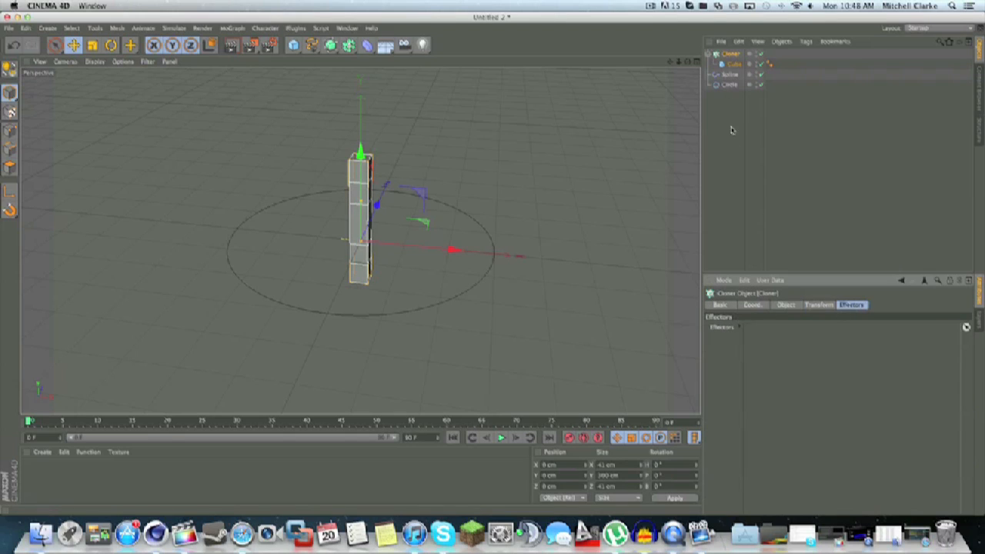
{"action": "left_click_drag", "start_coordinate": [729, 75], "coordinate": [766, 338]}
{"action": "left_click", "coordinate": [818, 190]}
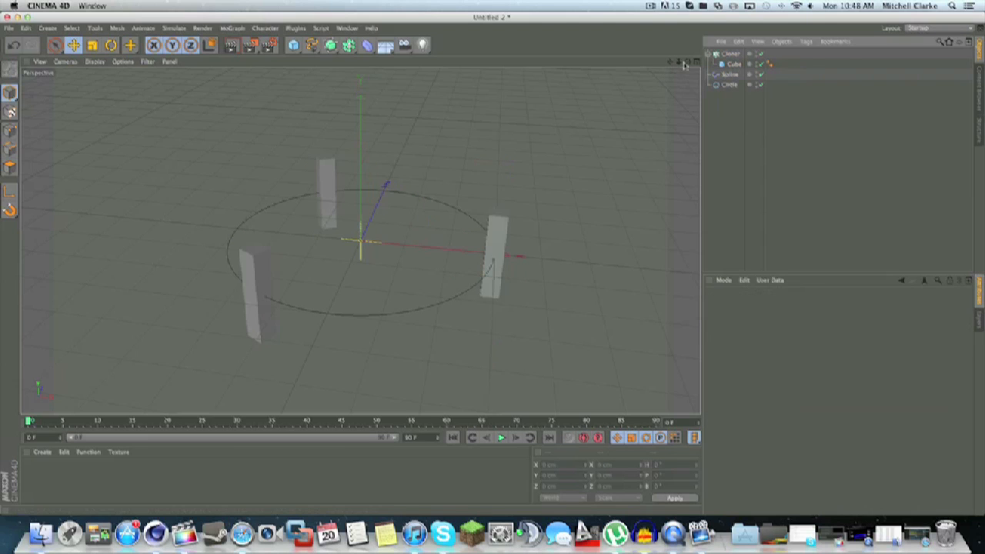
{"action": "left_click_drag", "start_coordinate": [683, 64], "coordinate": [635, 86]}
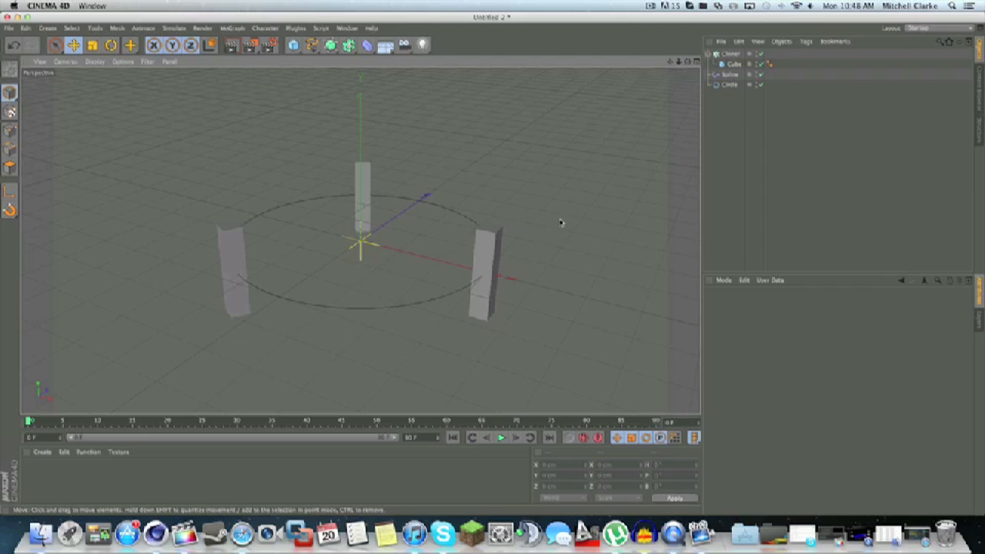
Step: Add an Extrude NURBS object to the scene
{"action": "left_click", "coordinate": [312, 45]}
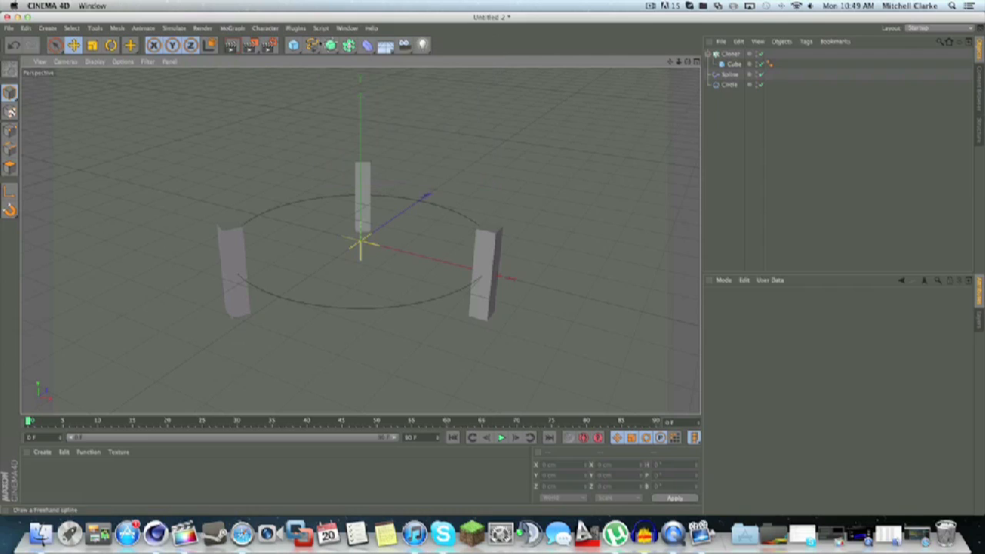
{"action": "left_click", "coordinate": [731, 85]}
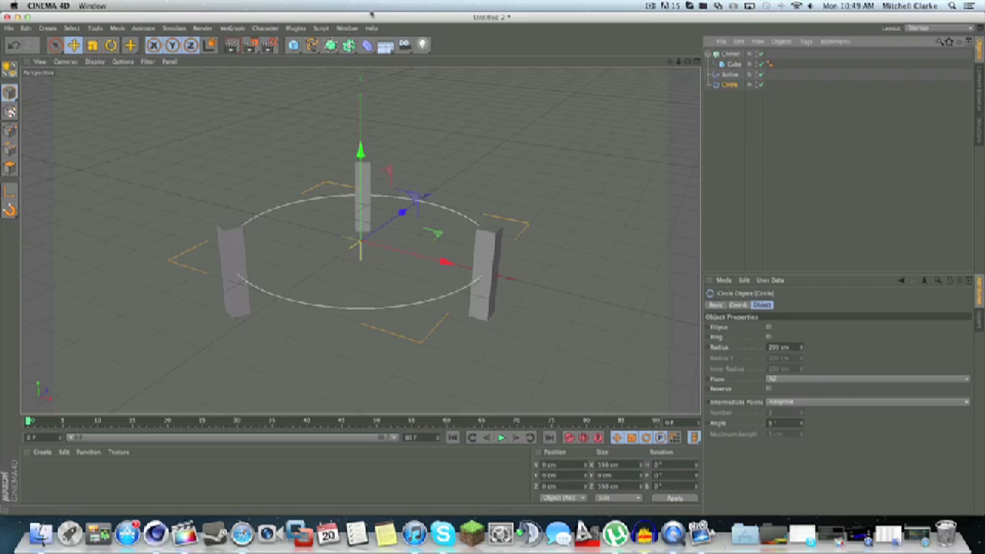
{"action": "left_click", "coordinate": [350, 47]}
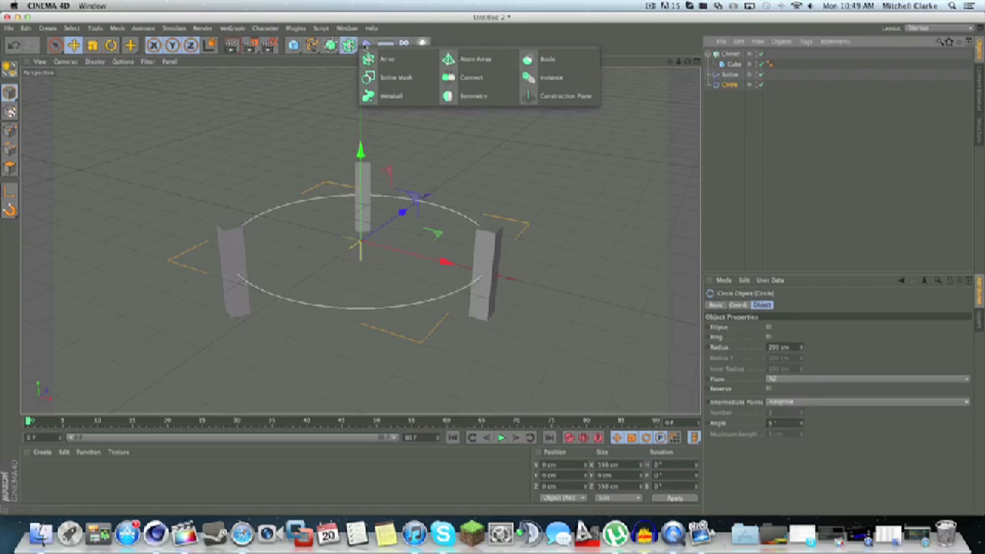
{"action": "left_click", "coordinate": [332, 47]}
{"action": "left_click", "coordinate": [454, 59]}
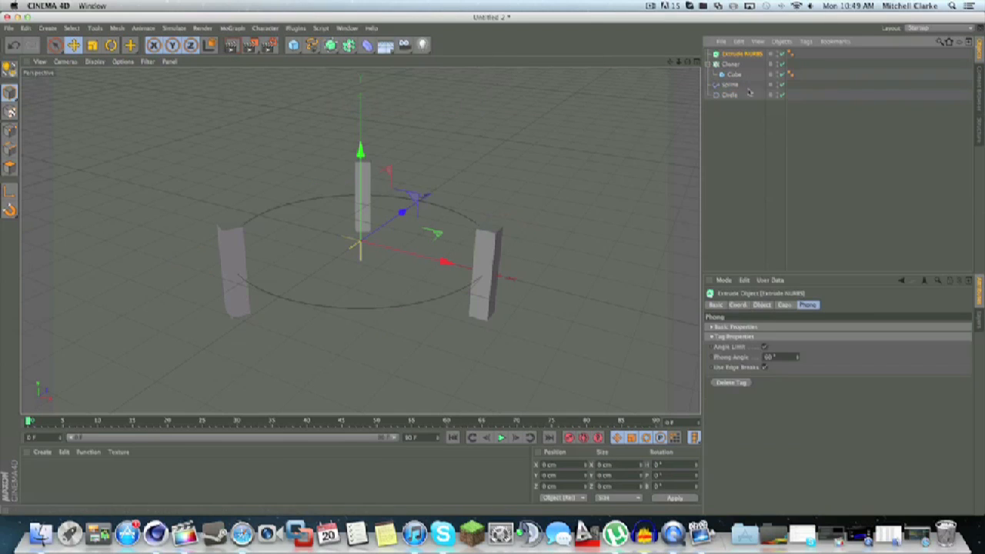
Step: Try to turn the circle into a surface by making it a child of the Extrude NURBS, and render the view
{"action": "left_click_drag", "start_coordinate": [740, 64], "coordinate": [740, 54]}
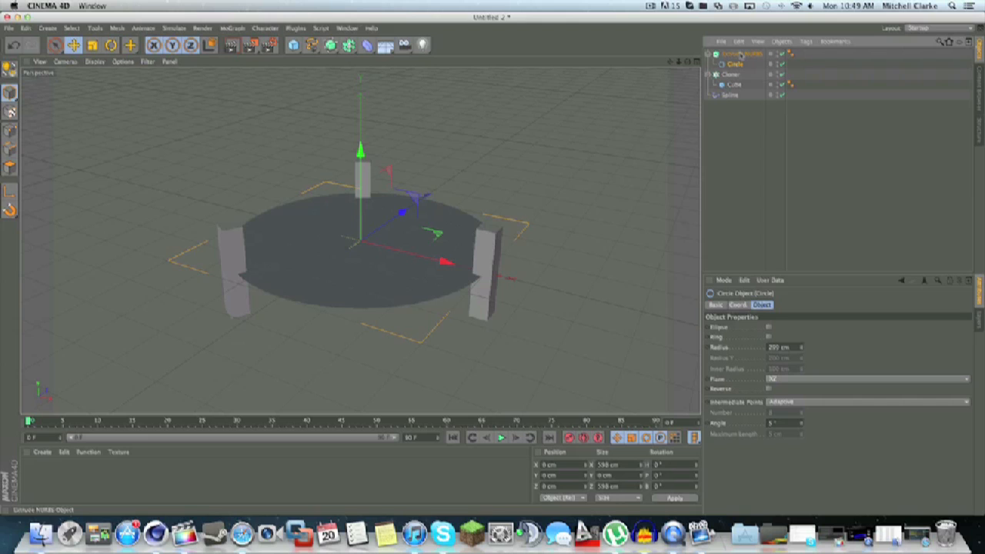
{"action": "left_click", "coordinate": [730, 182]}
{"action": "left_click", "coordinate": [232, 47]}
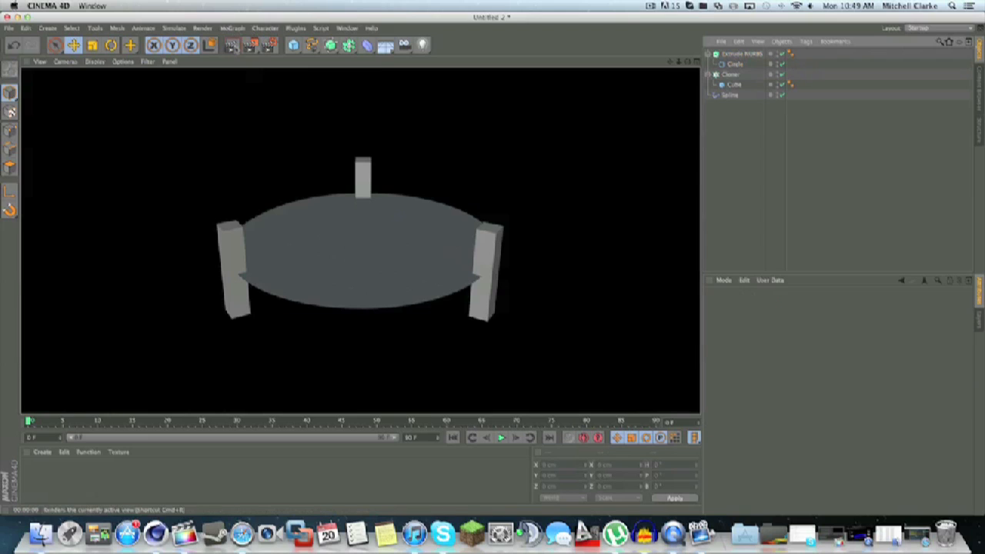
{"action": "left_click", "coordinate": [727, 74]}
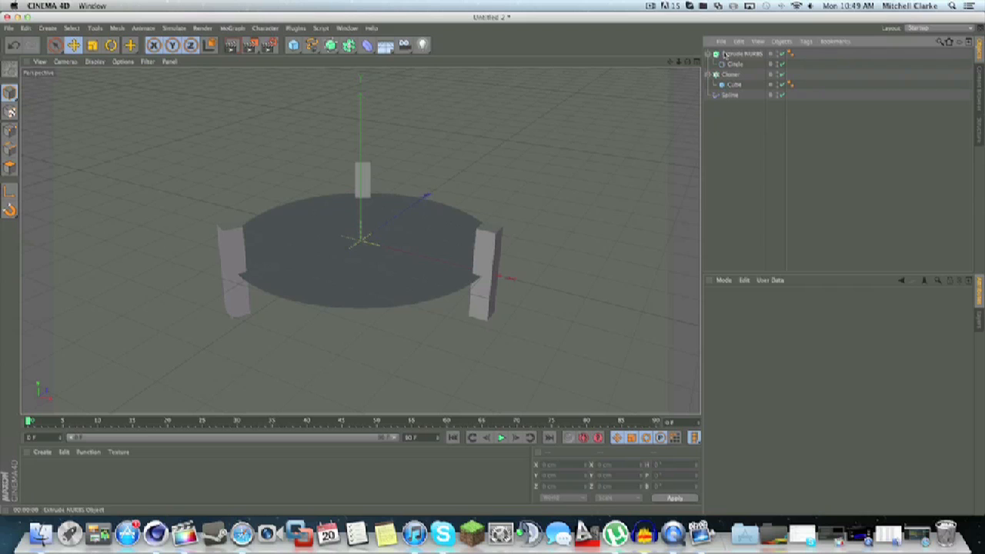
Step: Take the circle out of the Extrude NURBS and delete the Extrude NURBS object
{"action": "left_click", "coordinate": [724, 54]}
{"action": "left_click_drag", "start_coordinate": [726, 64], "coordinate": [746, 126]}
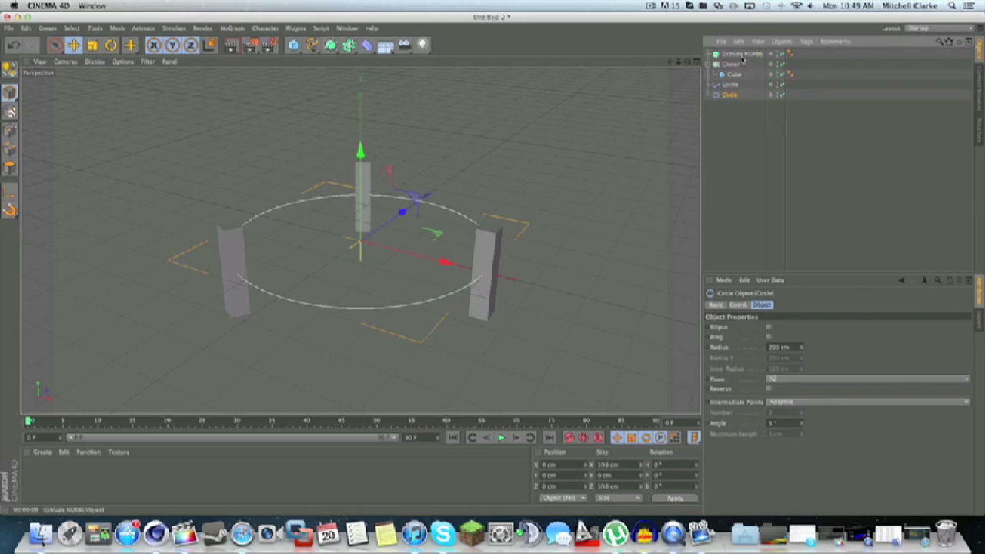
{"action": "left_click", "coordinate": [739, 54]}
{"action": "key", "text": "Delete"}
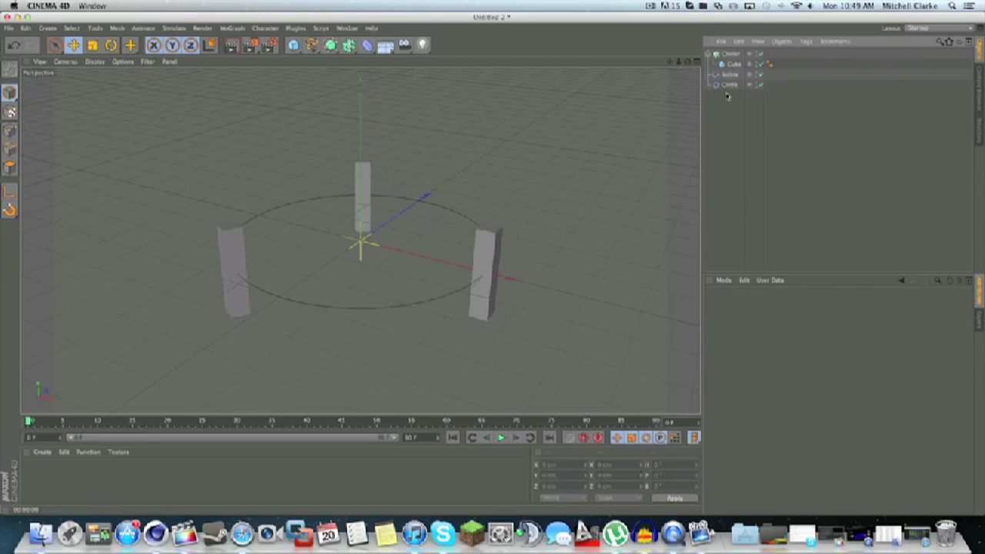
Step: Set the Cloner's count to 19 so the pillars form a dense ring around the circle
{"action": "left_click", "coordinate": [728, 56]}
{"action": "left_click", "coordinate": [752, 305]}
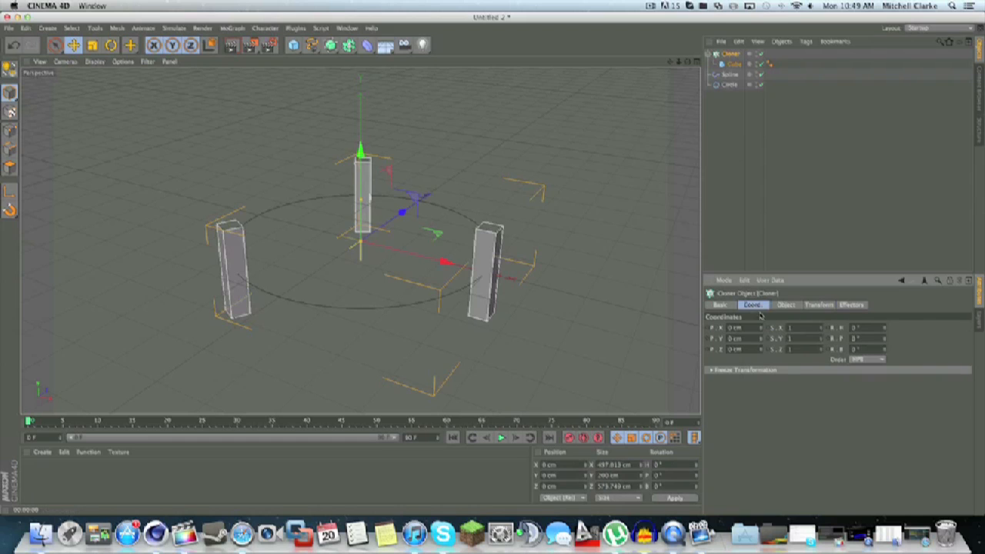
{"action": "left_click", "coordinate": [785, 304]}
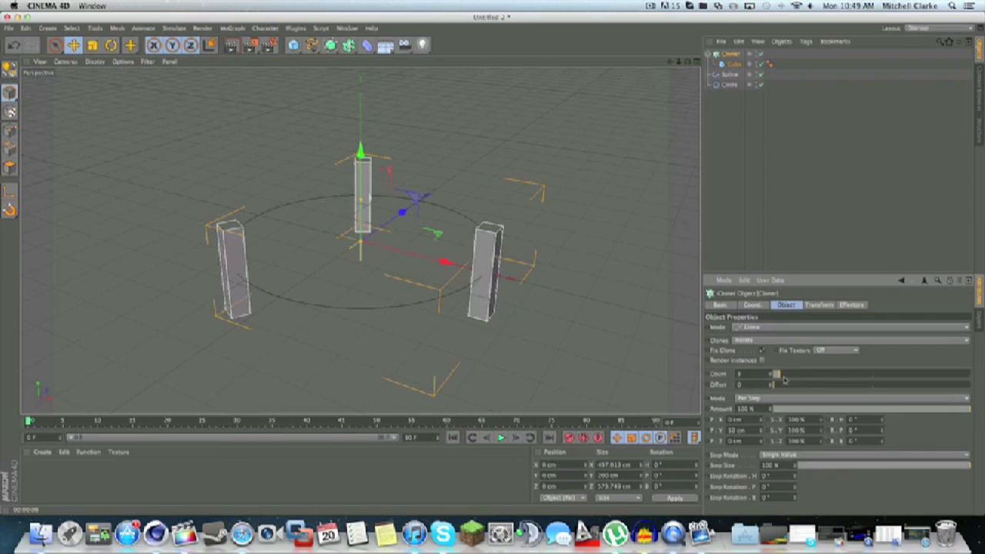
{"action": "left_click_drag", "start_coordinate": [779, 376], "coordinate": [810, 376]}
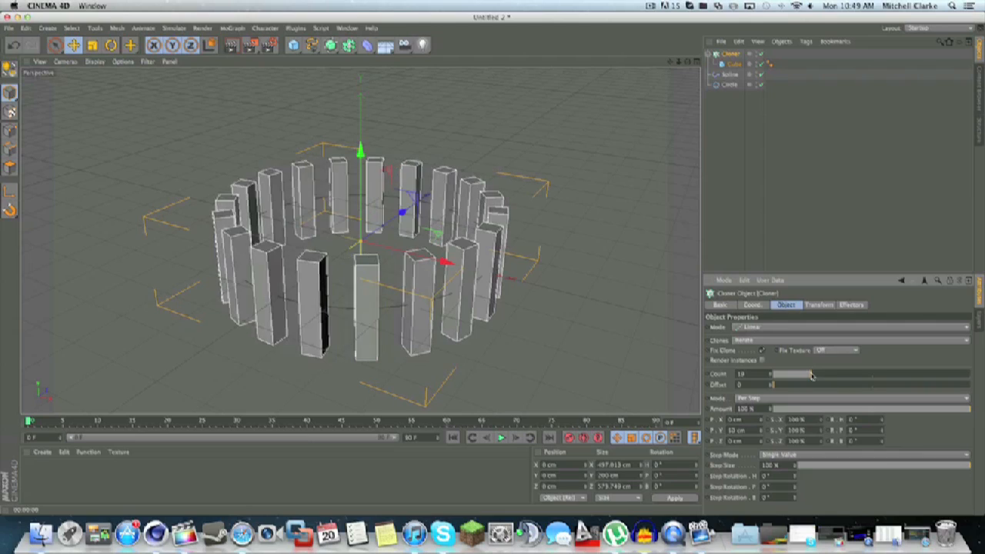
{"action": "left_click_drag", "start_coordinate": [688, 62], "coordinate": [863, 59]}
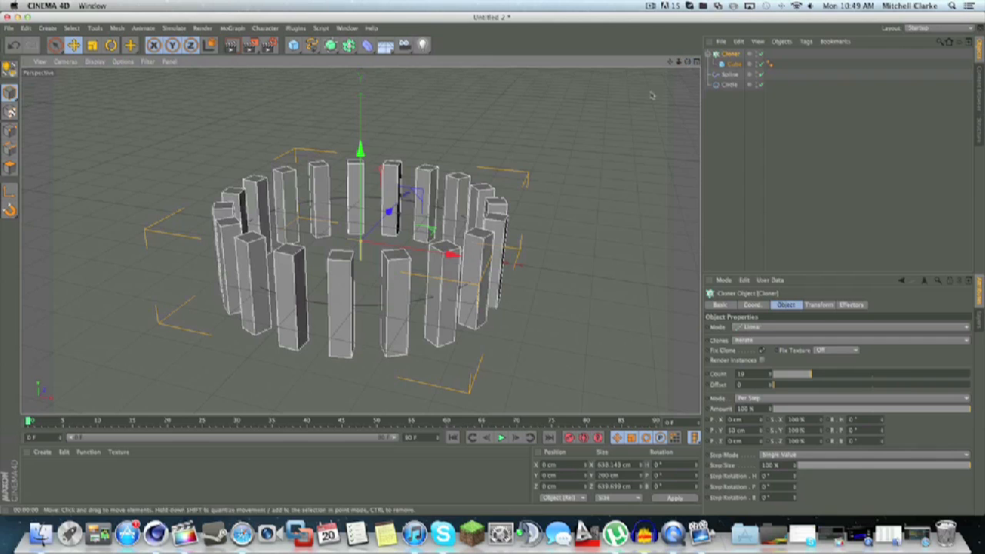
{"action": "left_click", "coordinate": [739, 123]}
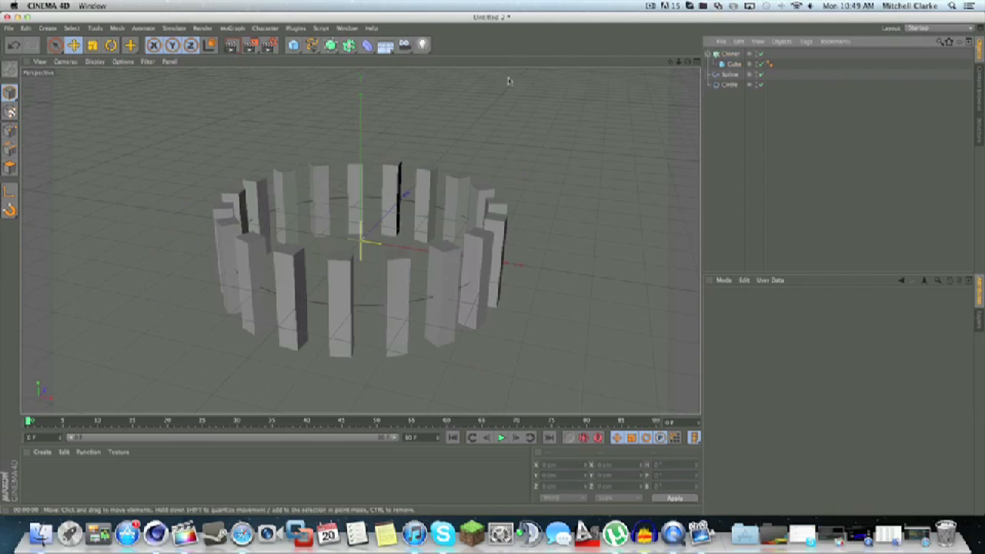
Step: Add a MoGraph Sound effector to the scene
{"action": "left_click", "coordinate": [233, 28]}
{"action": "mouse_move", "coordinate": [279, 44]}
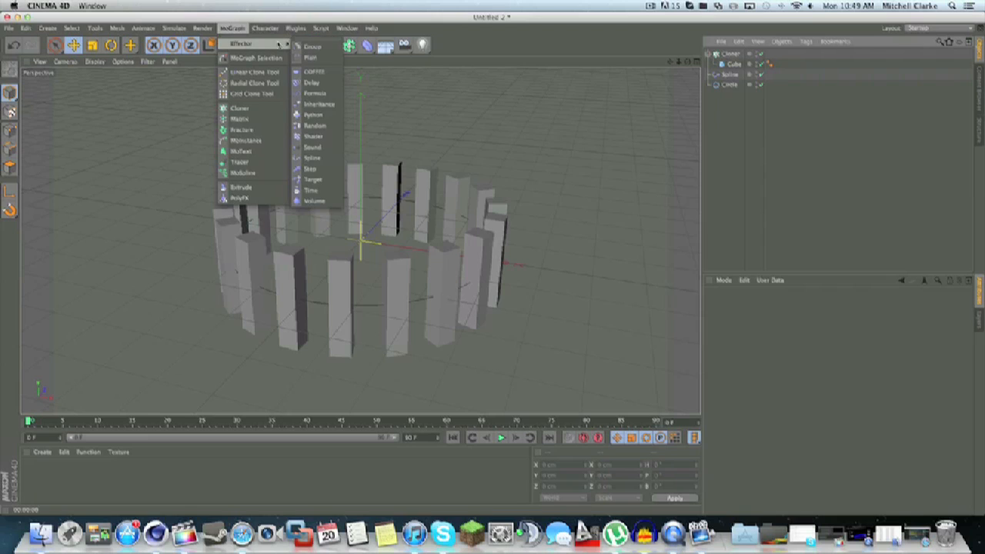
{"action": "left_click", "coordinate": [313, 147]}
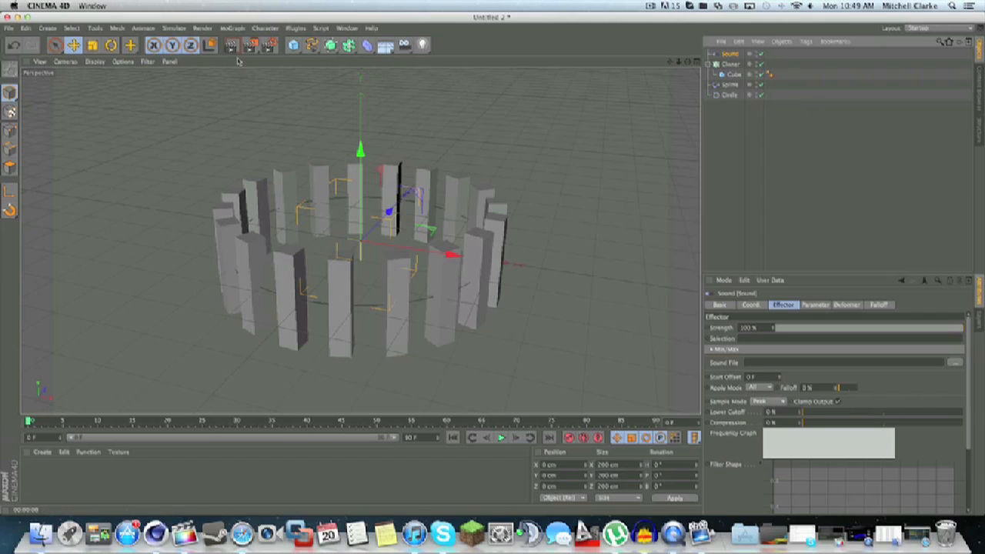
Step: Switch to QuickTime Player, play the wakegamingintro.mov example and close it, and return to Cinema 4D
{"action": "left_click", "coordinate": [19, 18]}
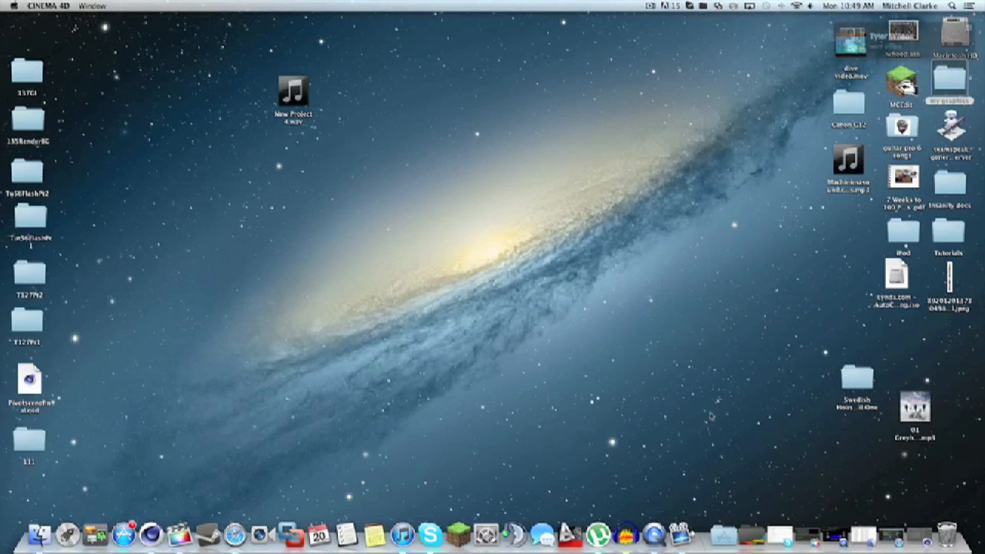
{"action": "left_click", "coordinate": [653, 535]}
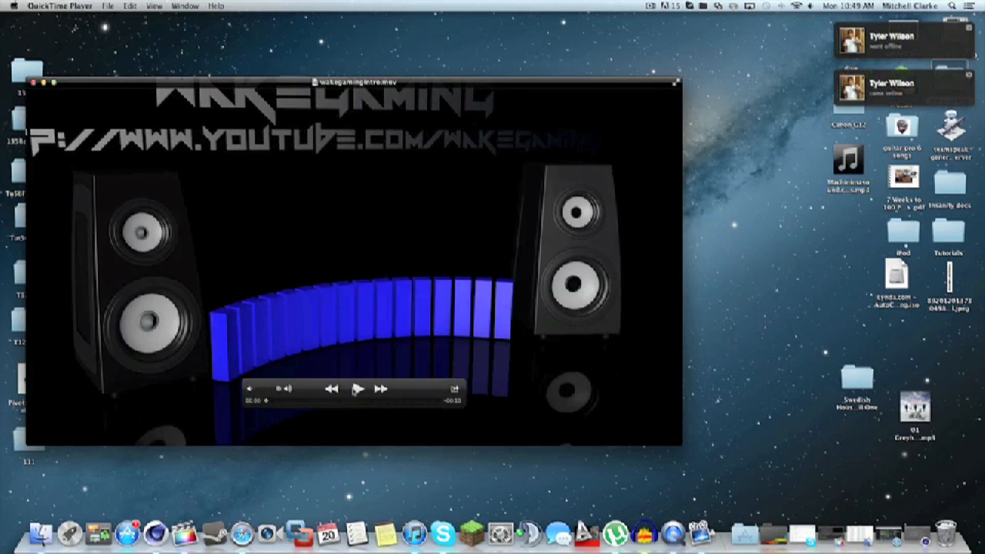
{"action": "left_click", "coordinate": [356, 388]}
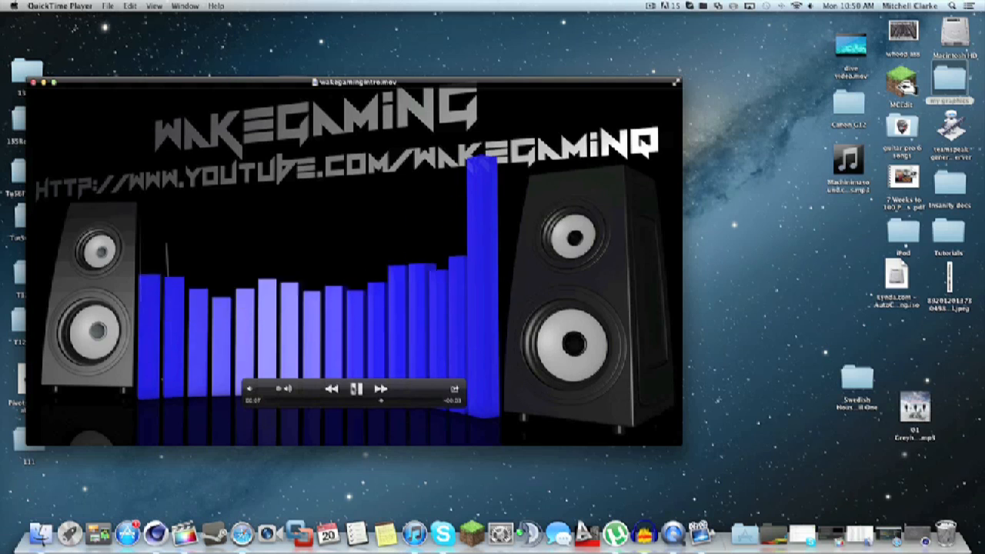
{"action": "left_click", "coordinate": [352, 385]}
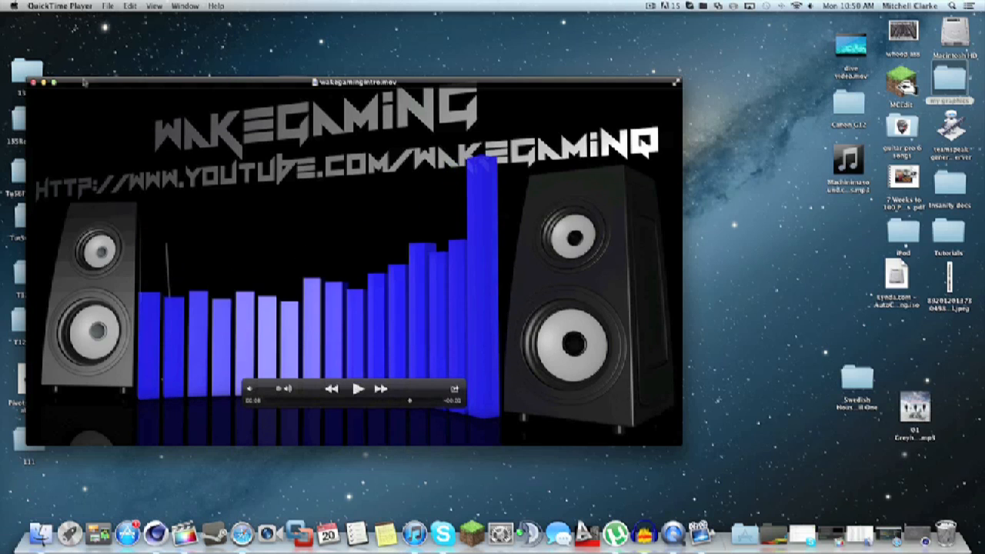
{"action": "left_click", "coordinate": [34, 82]}
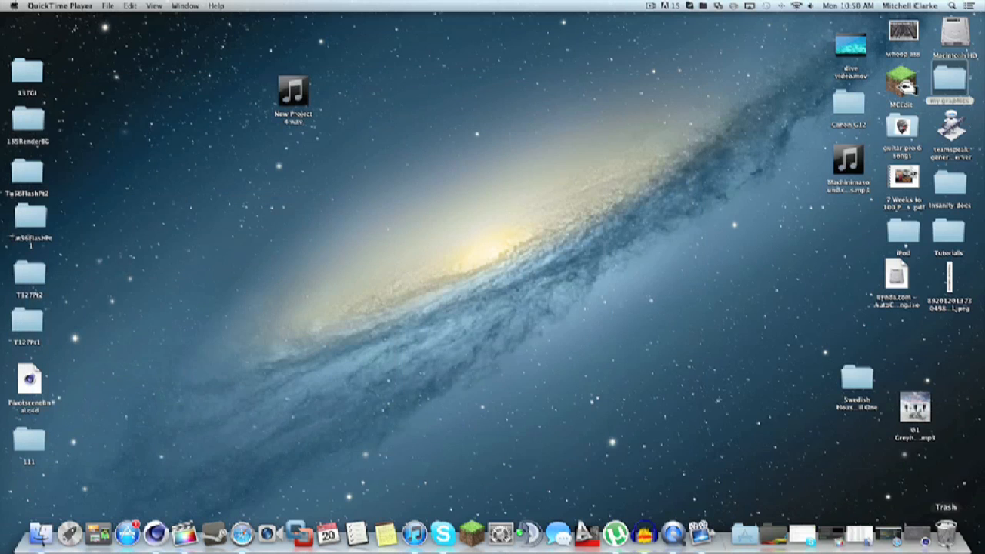
{"action": "left_click", "coordinate": [917, 532]}
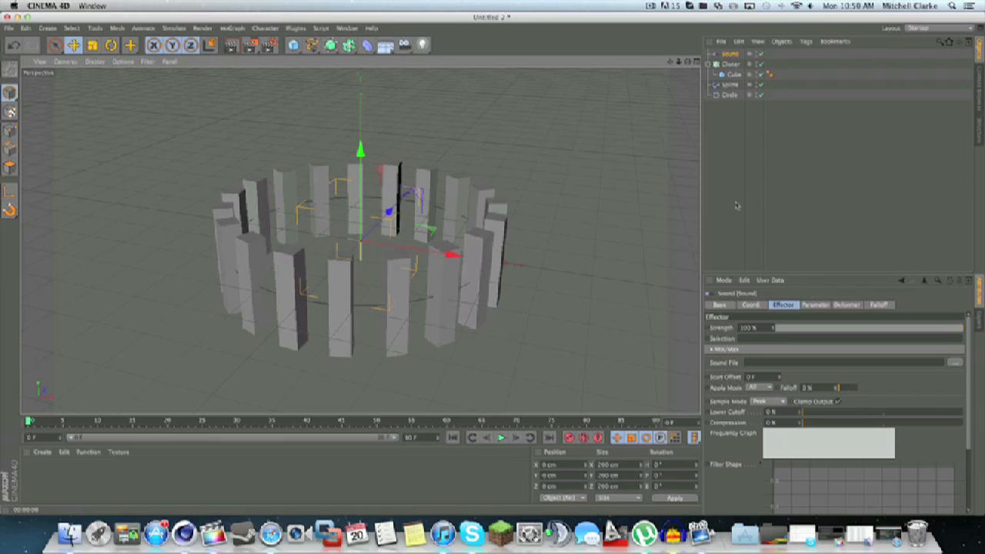
Step: Load New Project 4.wav from the Desktop as the Sound effector's sound file
{"action": "left_click", "coordinate": [954, 362]}
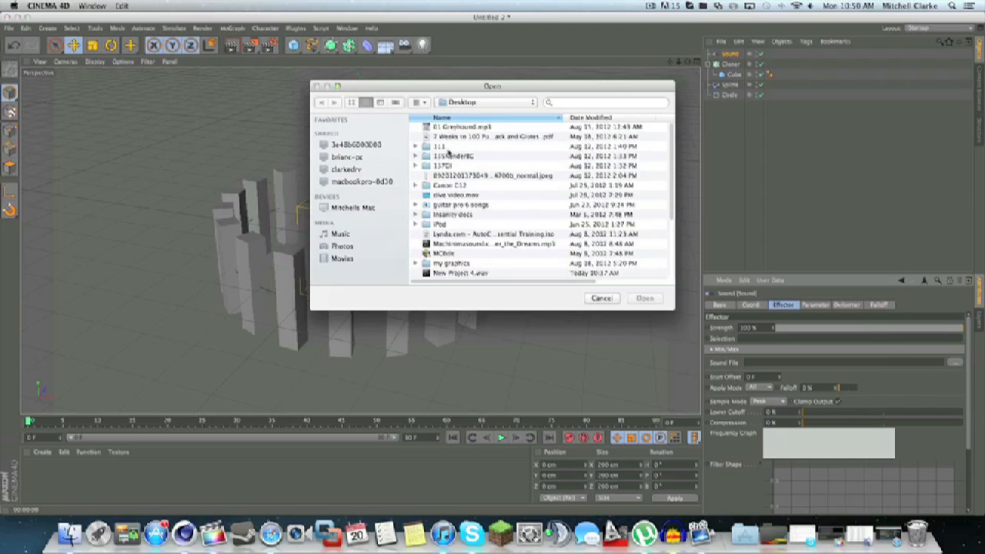
{"action": "scroll", "coordinate": [439, 192], "scroll_direction": "down", "scroll_amount": 5}
{"action": "scroll", "coordinate": [464, 193], "scroll_direction": "down", "scroll_amount": 1}
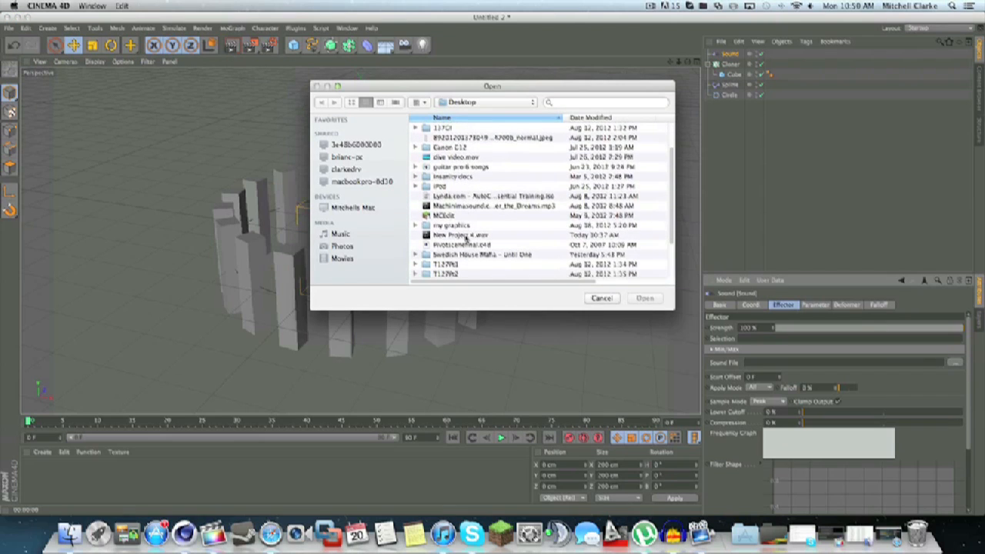
{"action": "left_click", "coordinate": [465, 236]}
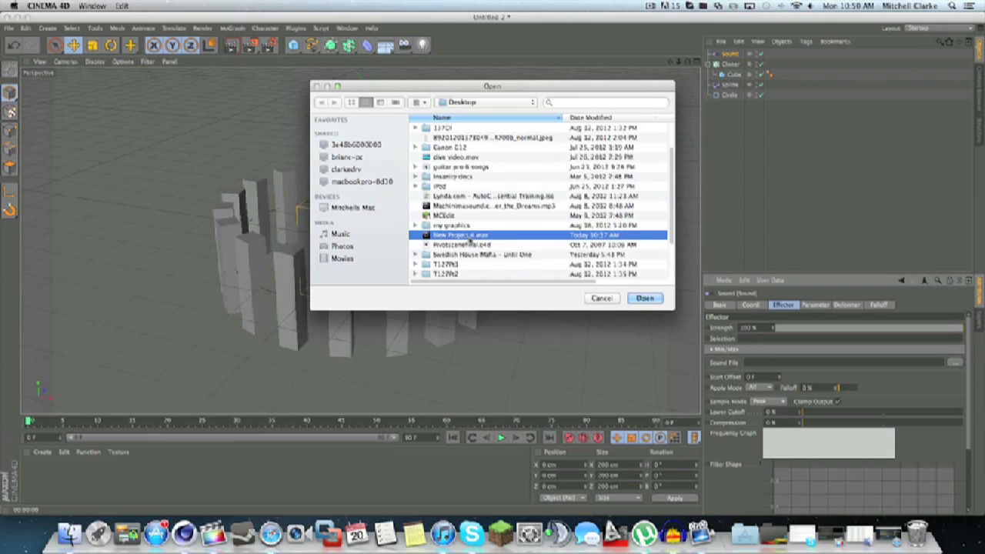
{"action": "scroll", "coordinate": [474, 235], "scroll_direction": "up", "scroll_amount": 1}
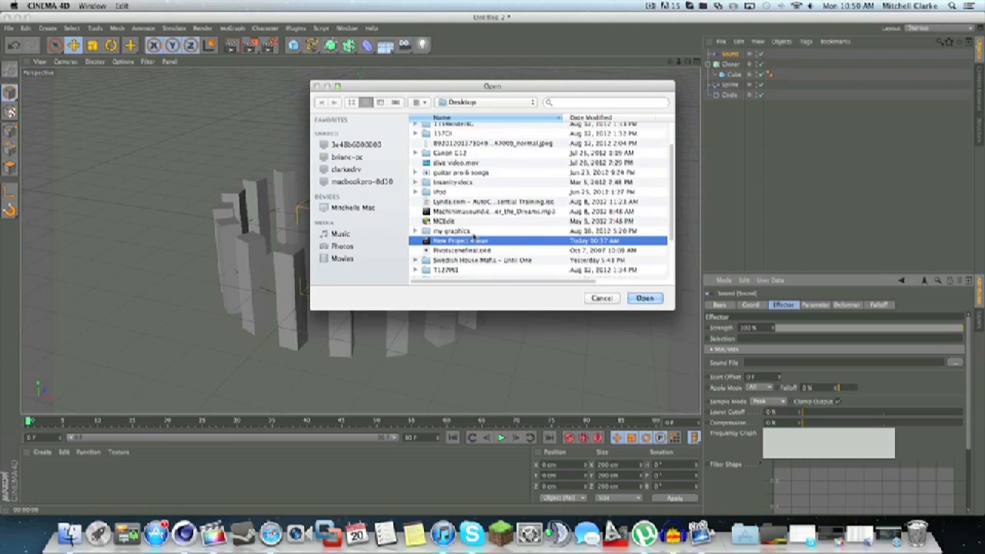
{"action": "scroll", "coordinate": [474, 236], "scroll_direction": "up", "scroll_amount": 3}
{"action": "scroll", "coordinate": [474, 236], "scroll_direction": "down", "scroll_amount": 4}
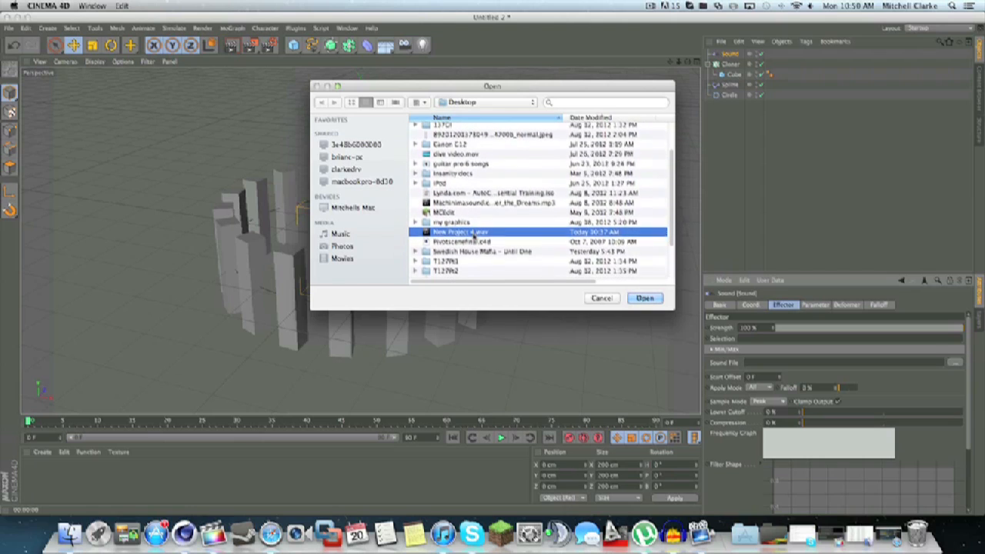
{"action": "left_click", "coordinate": [643, 299]}
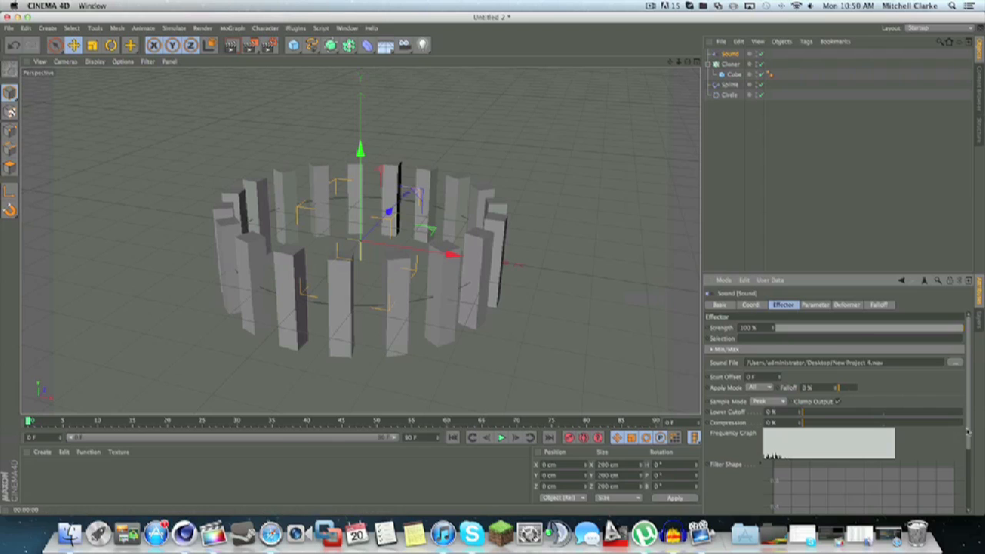
Step: Play the animation to check the Sound effector's frequency graph, and return to frame 0
{"action": "left_click", "coordinate": [500, 437]}
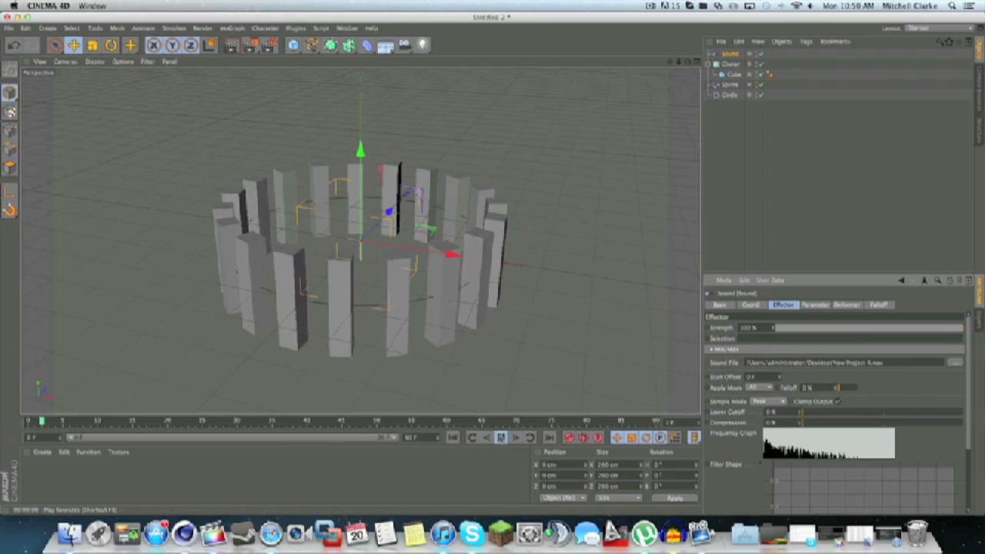
{"action": "left_click", "coordinate": [502, 438]}
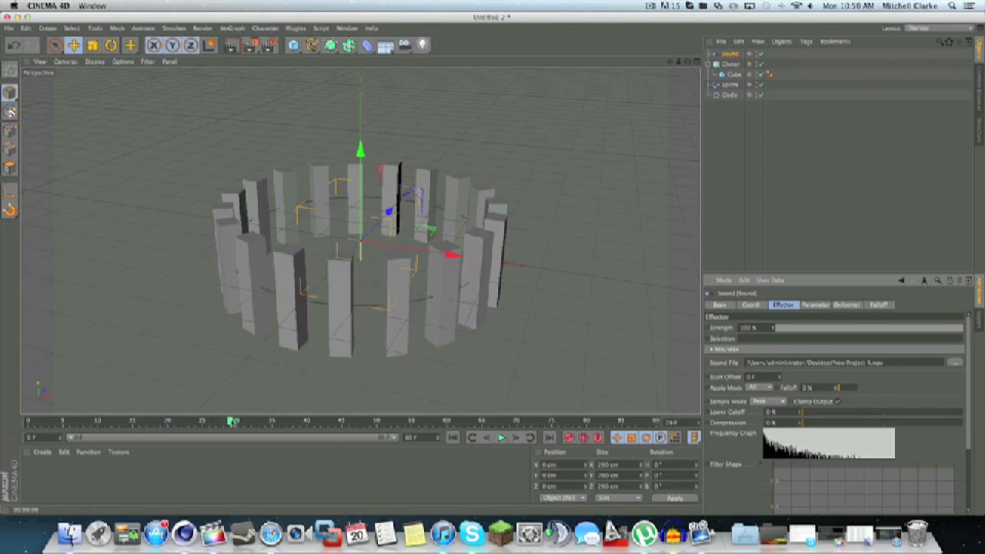
{"action": "left_click_drag", "start_coordinate": [232, 421], "coordinate": [26, 413]}
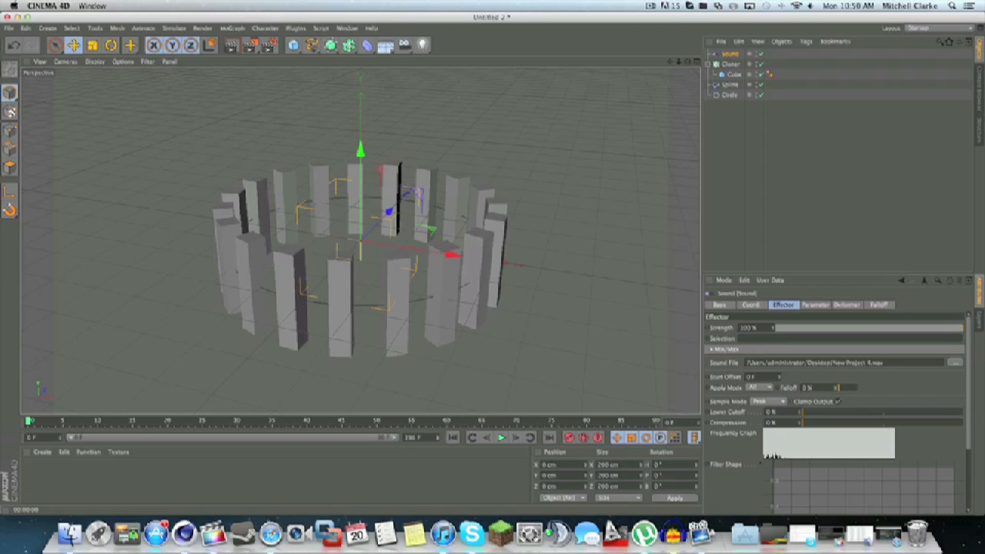
Step: Extend the animation's end and the visible timeline range to nearly 300 frames
{"action": "left_click_drag", "start_coordinate": [437, 438], "coordinate": [438, 440]}
{"action": "mouse_move", "coordinate": [69, 437]}
{"action": "left_mouse_down"}
{"action": "mouse_move", "coordinate": [281, 438]}
{"action": "mouse_move", "coordinate": [67, 438]}
{"action": "left_mouse_up"}
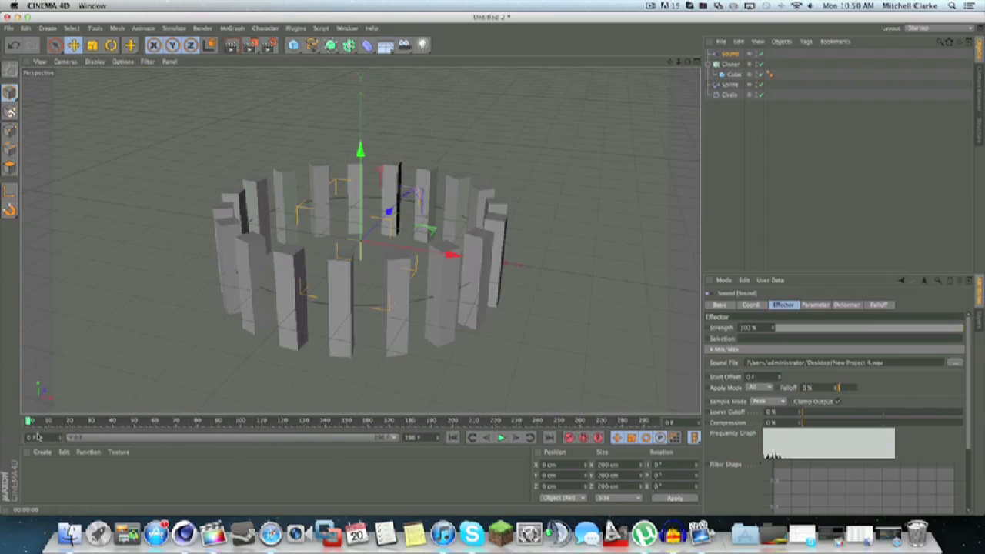
Step: Add the Sound effector to the Cloner's effectors and play the animation to check how the pillars move
{"action": "left_click", "coordinate": [731, 65]}
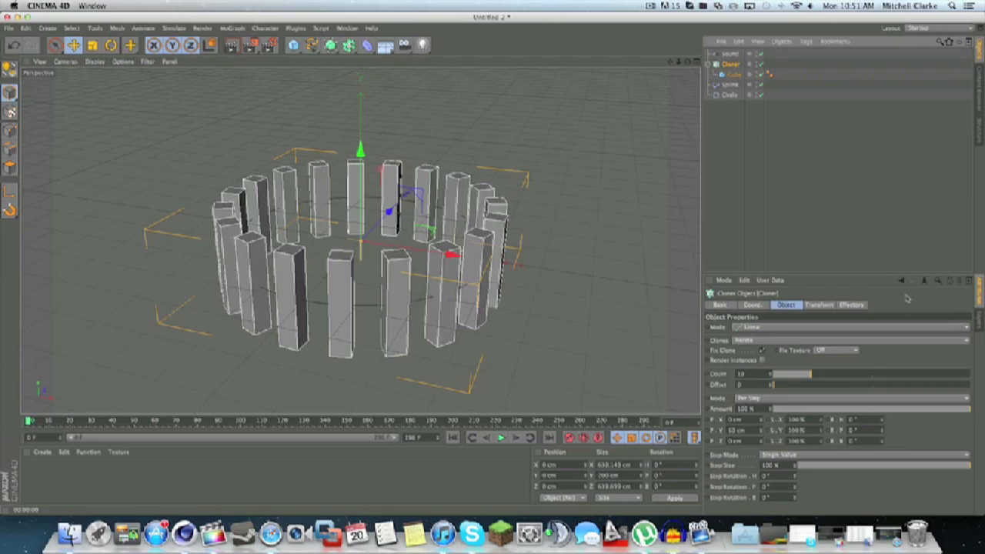
{"action": "left_click", "coordinate": [851, 305]}
{"action": "left_click_drag", "start_coordinate": [727, 55], "coordinate": [766, 354]}
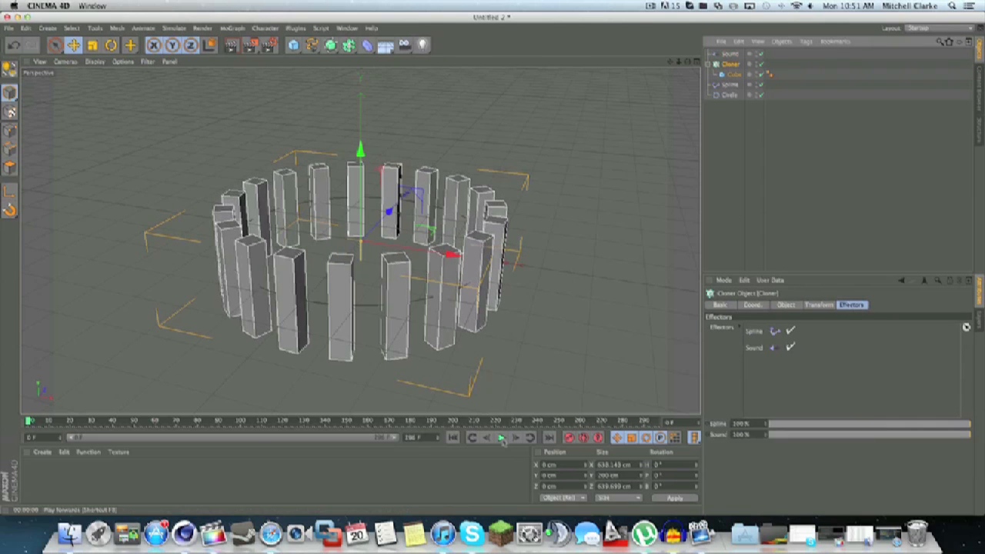
{"action": "left_click", "coordinate": [501, 438]}
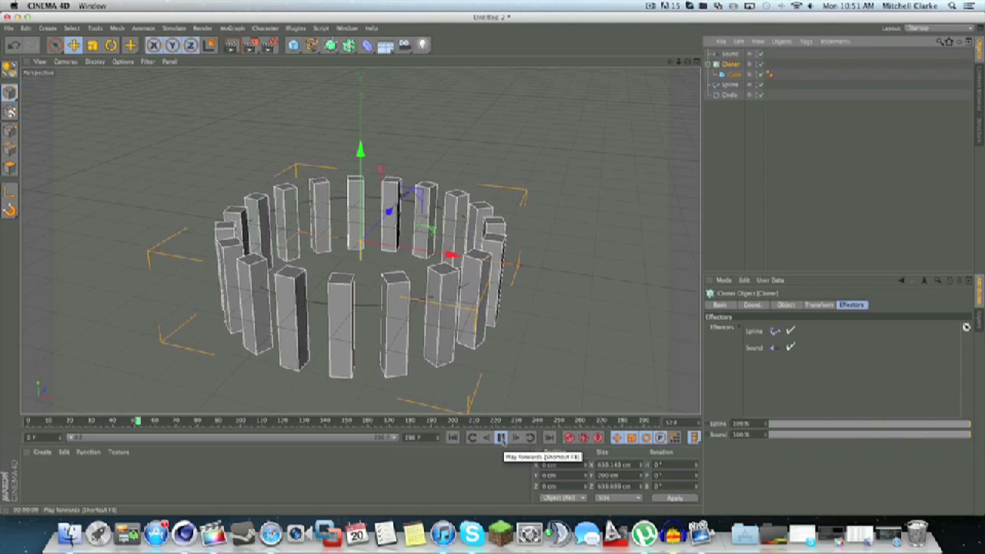
{"action": "left_click", "coordinate": [501, 437]}
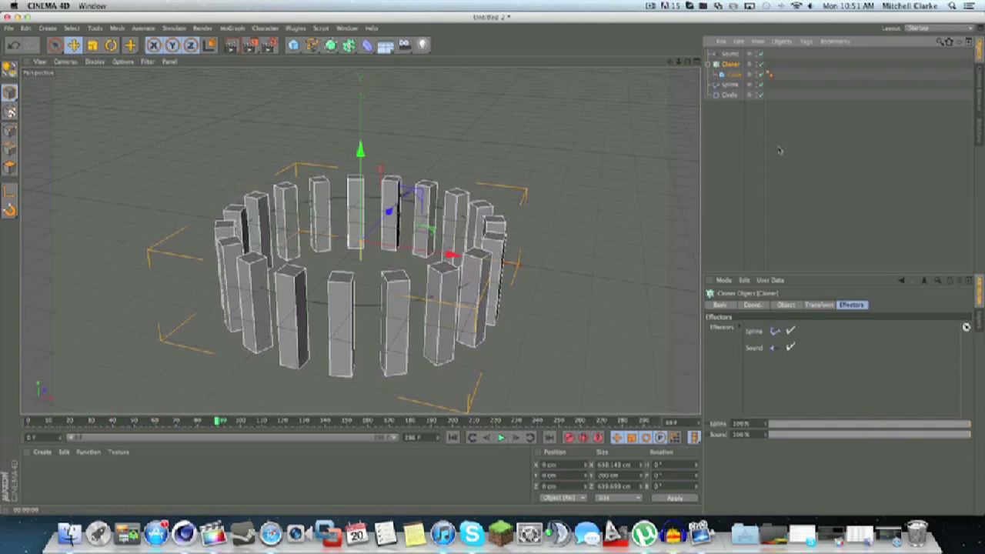
Step: Set the Sound effector's Apply Mode to Step and play the animation to check the pillars' movement
{"action": "left_click", "coordinate": [729, 54]}
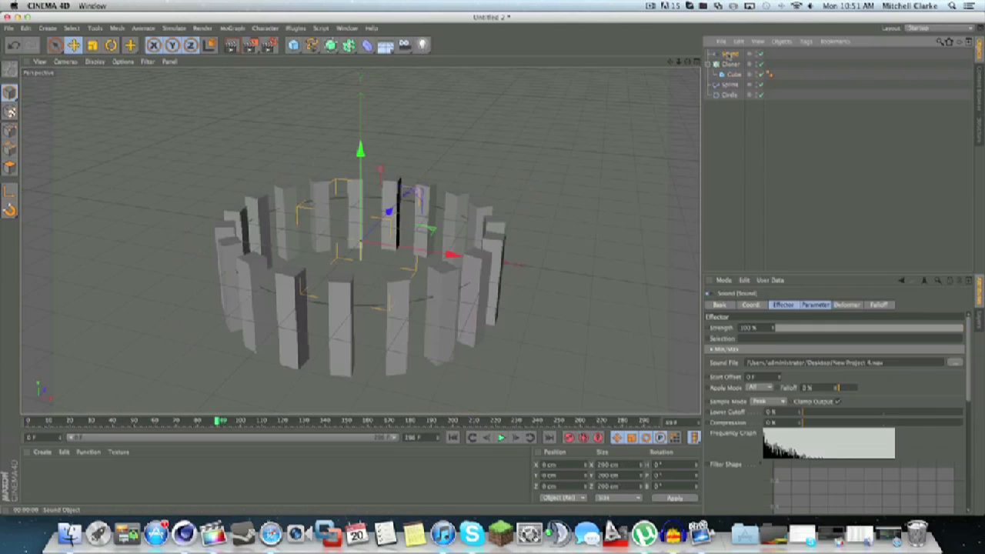
{"action": "left_click", "coordinate": [784, 305]}
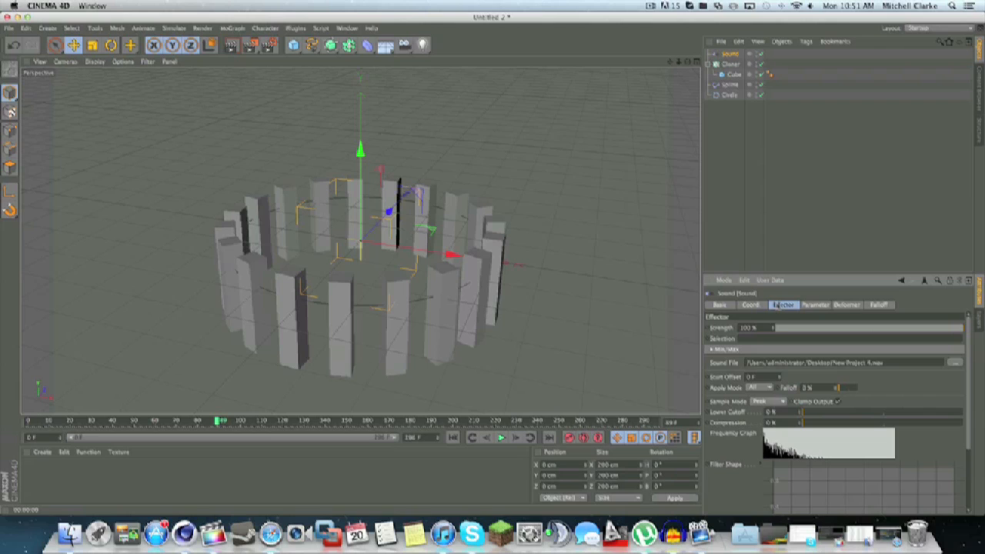
{"action": "left_click", "coordinate": [769, 389]}
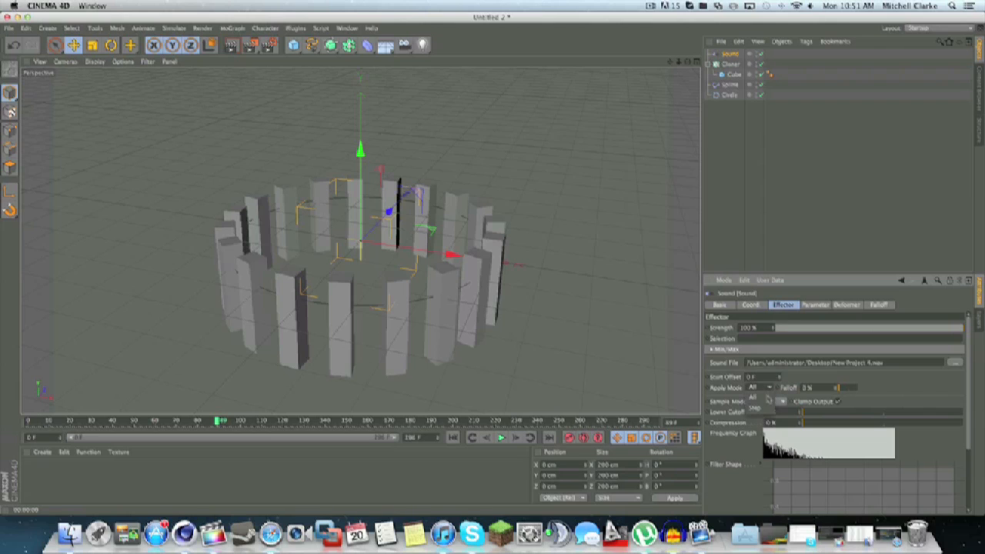
{"action": "left_click", "coordinate": [750, 405]}
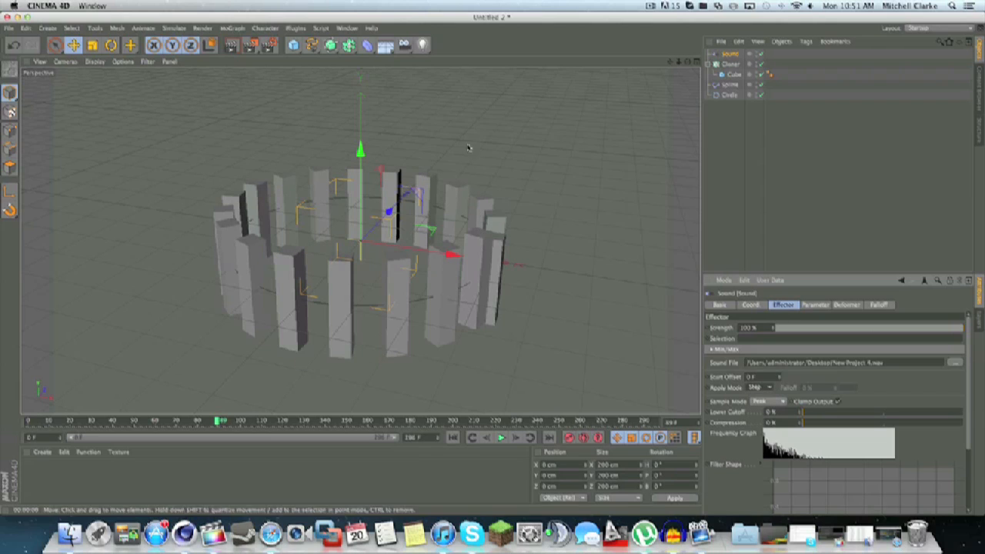
{"action": "left_click", "coordinate": [500, 437]}
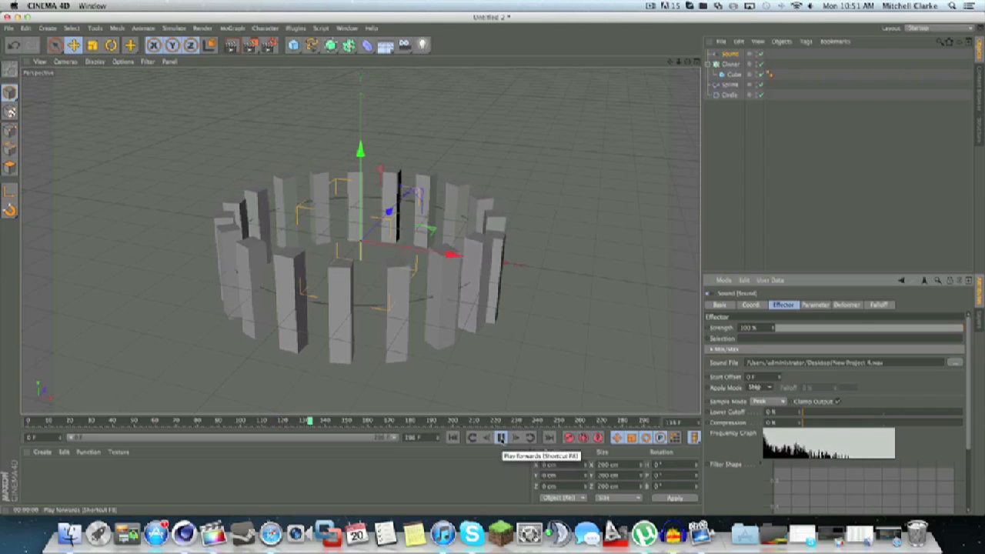
{"action": "left_click", "coordinate": [500, 437]}
Step: Switch the Sound effector's transform from Position to Scale and raise its Y scale to 3.35
{"action": "left_click", "coordinate": [815, 305]}
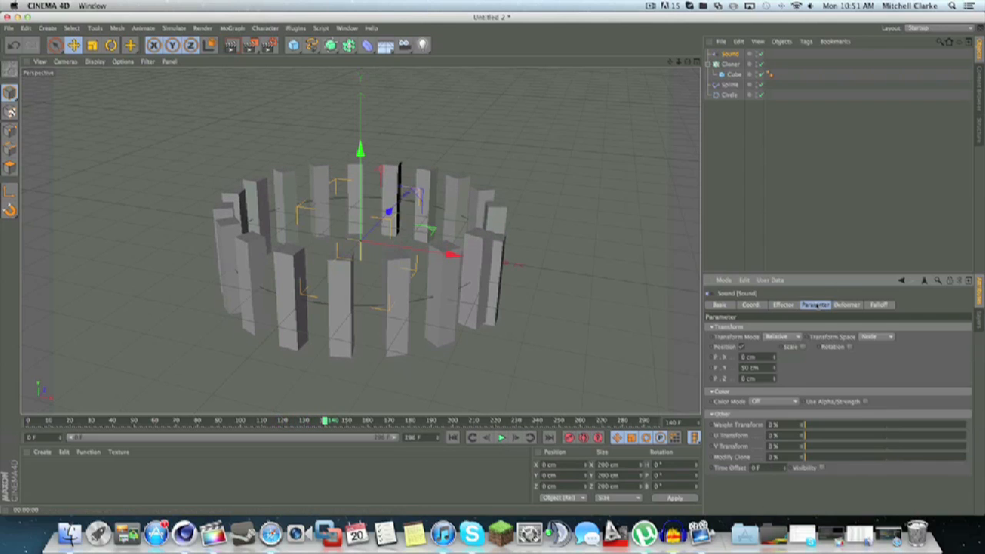
{"action": "left_click", "coordinate": [741, 347]}
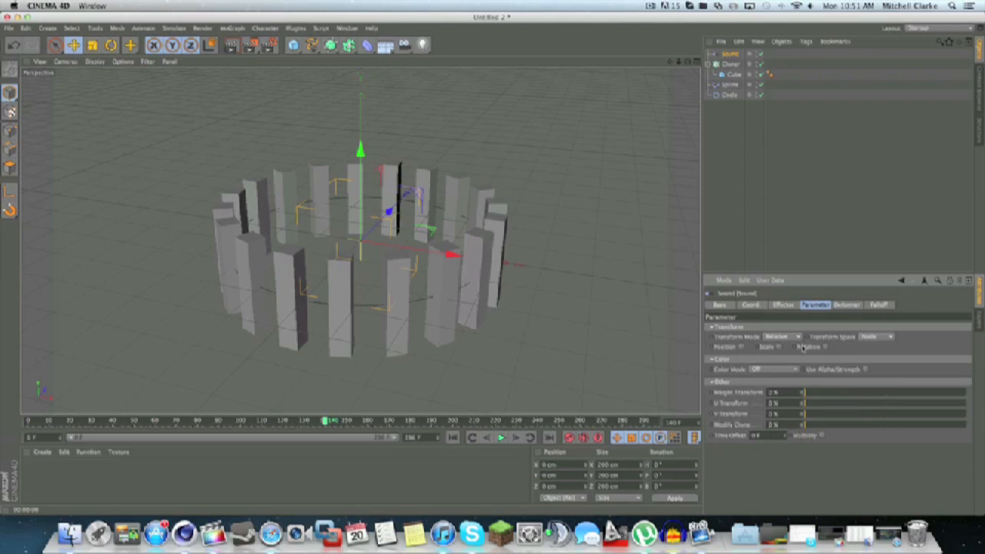
{"action": "left_click", "coordinate": [780, 347]}
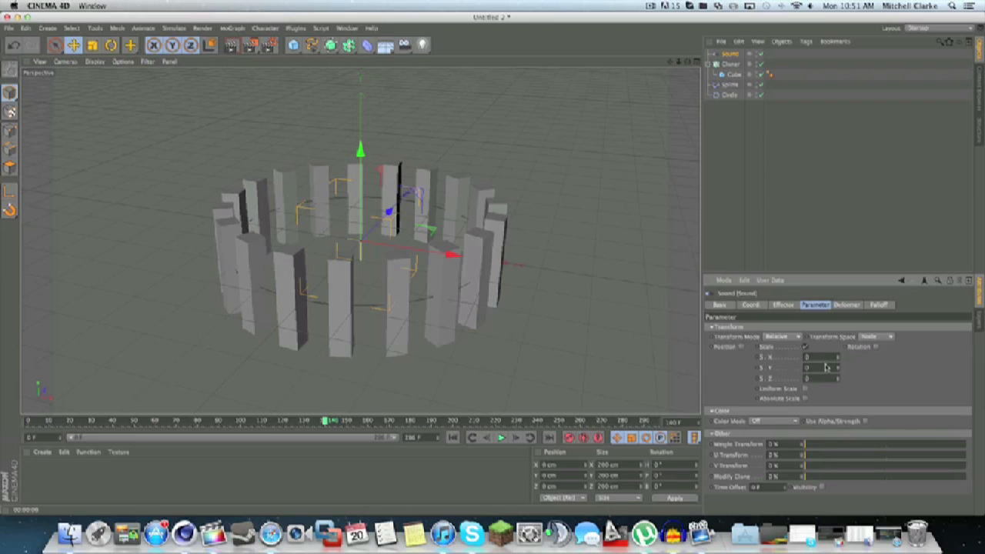
{"action": "left_click_drag", "start_coordinate": [838, 370], "coordinate": [839, 326]}
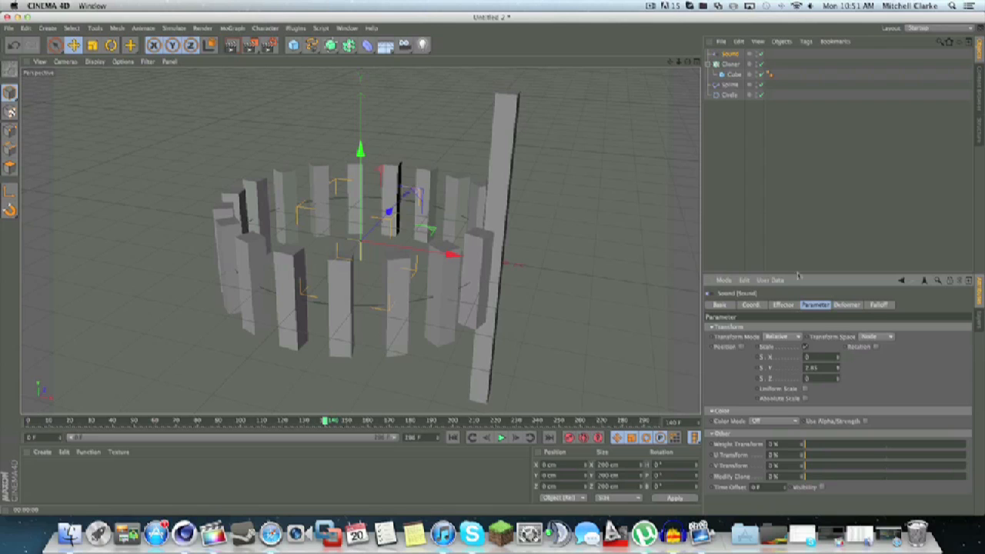
{"action": "scroll", "coordinate": [421, 135], "scroll_direction": "down", "scroll_amount": 3}
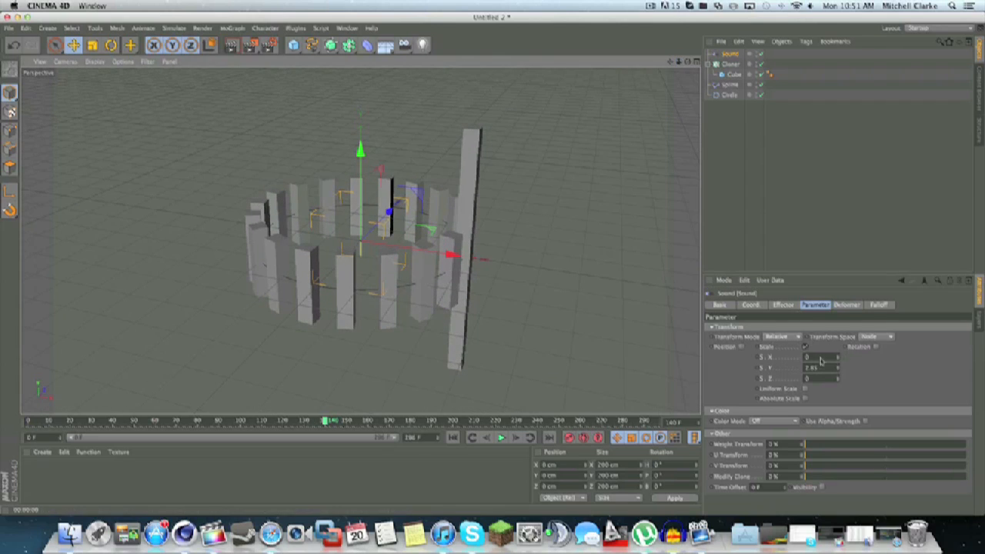
{"action": "left_click_drag", "start_coordinate": [839, 370], "coordinate": [839, 345]}
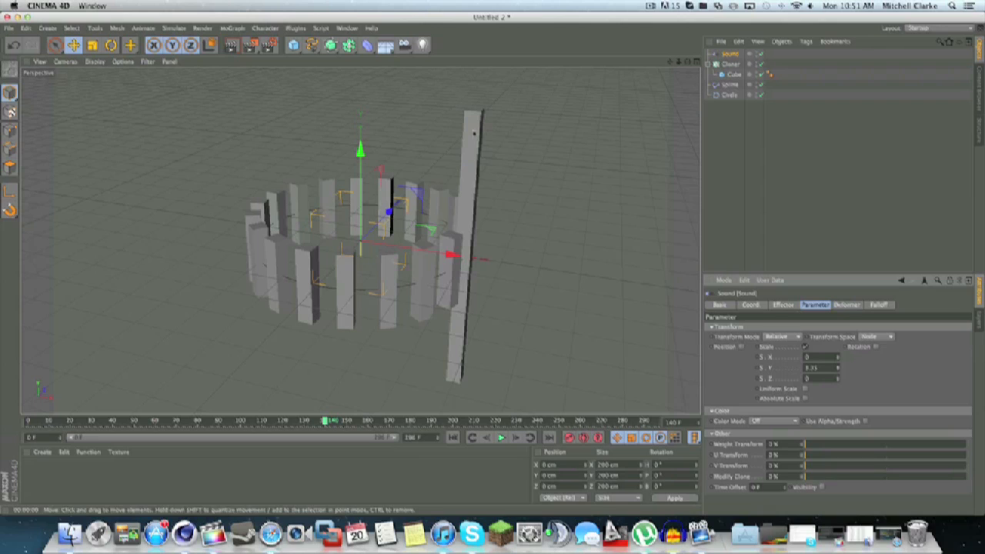
Step: Add a Floor object and lower it to about -69 cm in Y beneath the pillars
{"action": "left_click", "coordinate": [385, 45]}
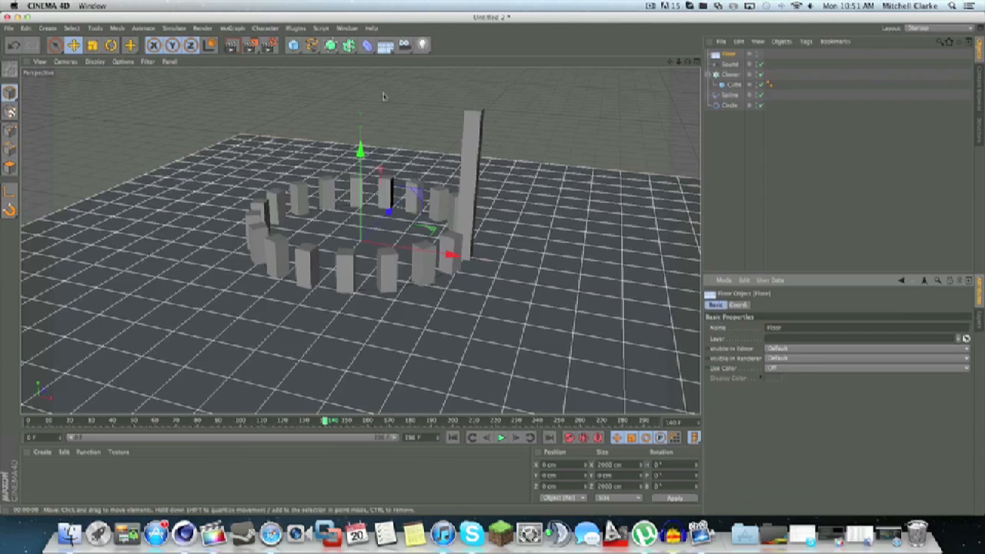
{"action": "left_click_drag", "start_coordinate": [360, 151], "coordinate": [360, 185]}
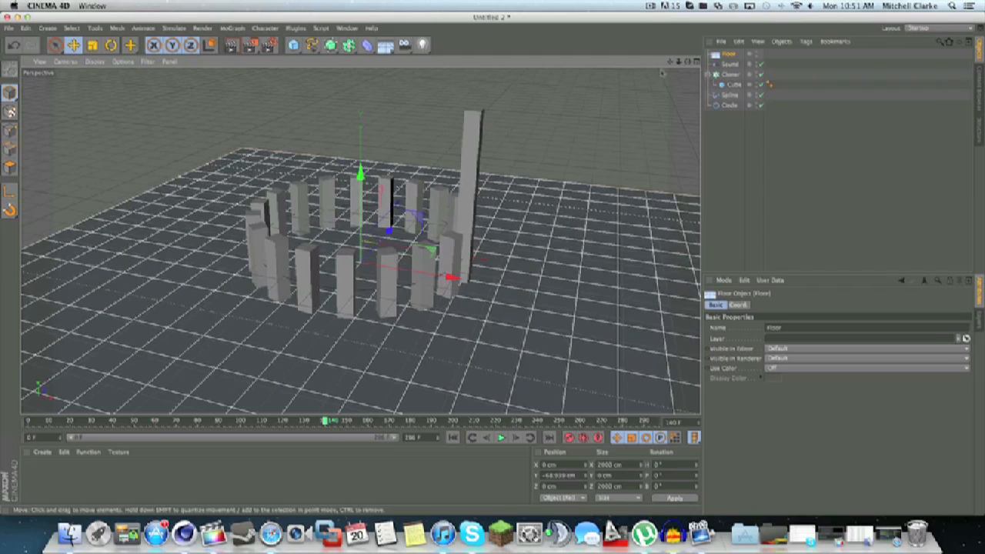
Step: Scale the floor to about 6.52 in X and 5.86 in Z, and play the animation to check the pillars on it
{"action": "left_click", "coordinate": [738, 305]}
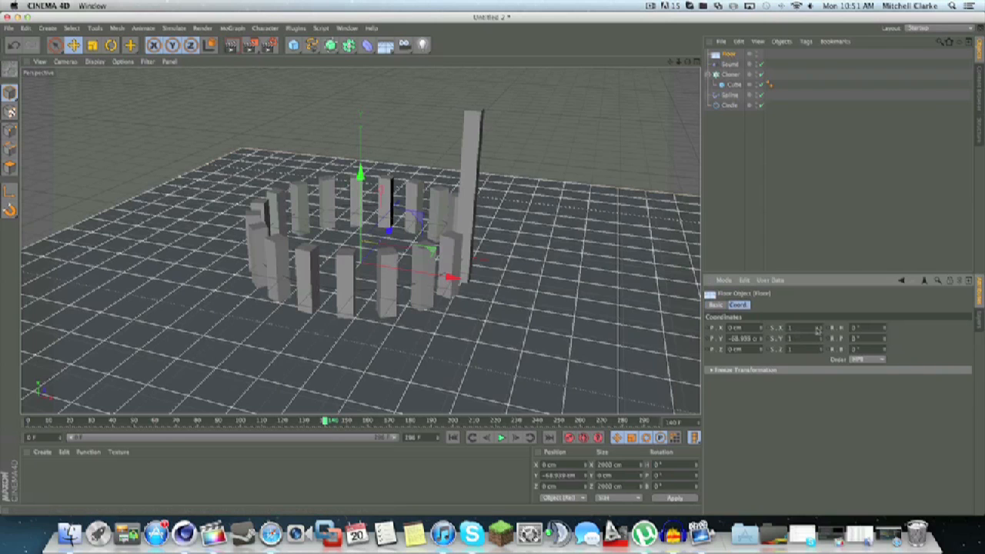
{"action": "left_click_drag", "start_coordinate": [820, 330], "coordinate": [821, 288]}
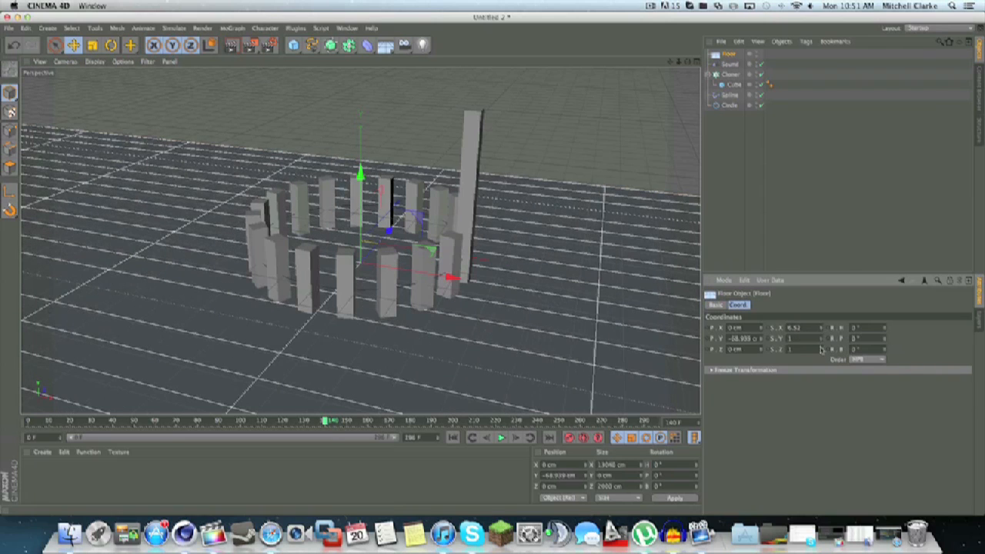
{"action": "left_click_drag", "start_coordinate": [821, 349], "coordinate": [822, 327]}
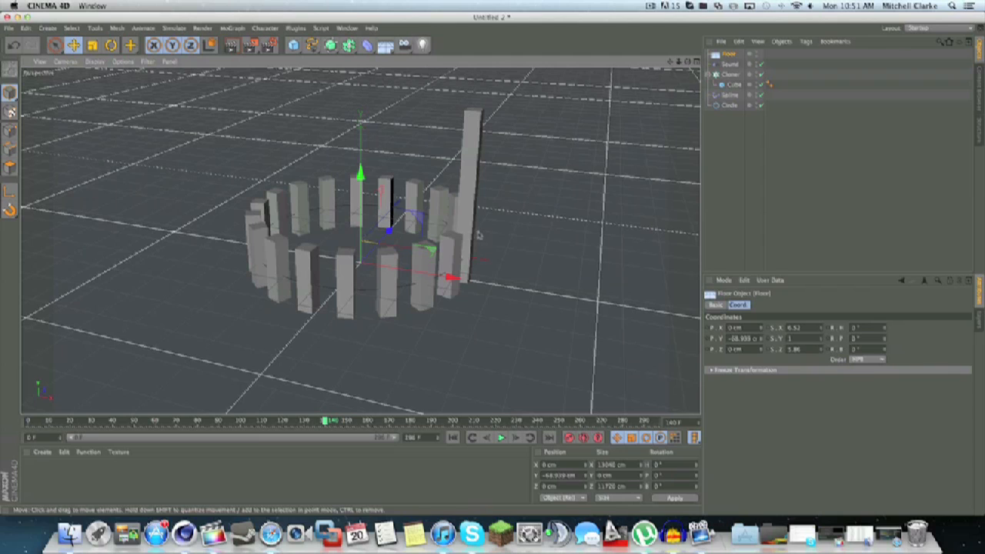
{"action": "left_click", "coordinate": [743, 118]}
{"action": "left_click", "coordinate": [500, 437]}
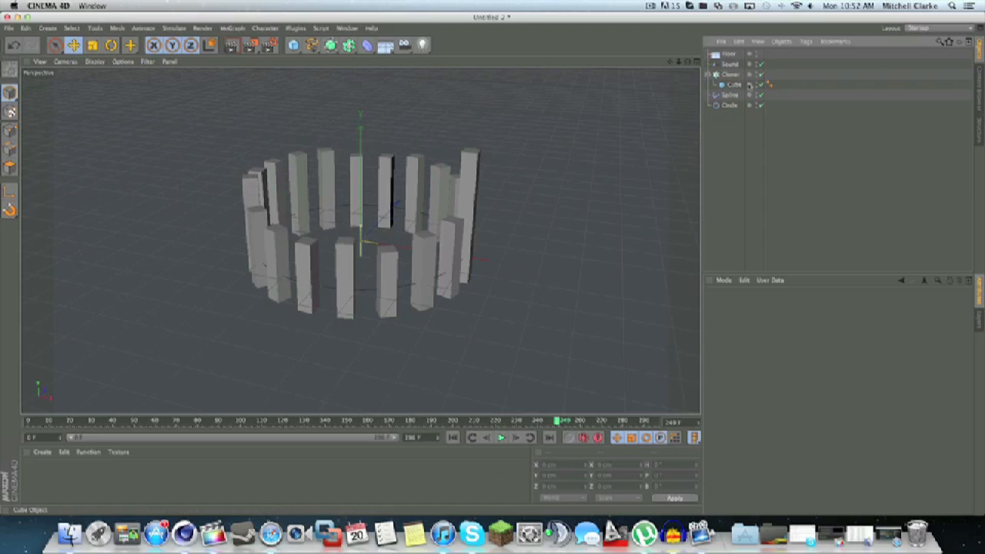
Step: Create a new material and open it in the Material Editor
{"action": "left_click", "coordinate": [43, 452]}
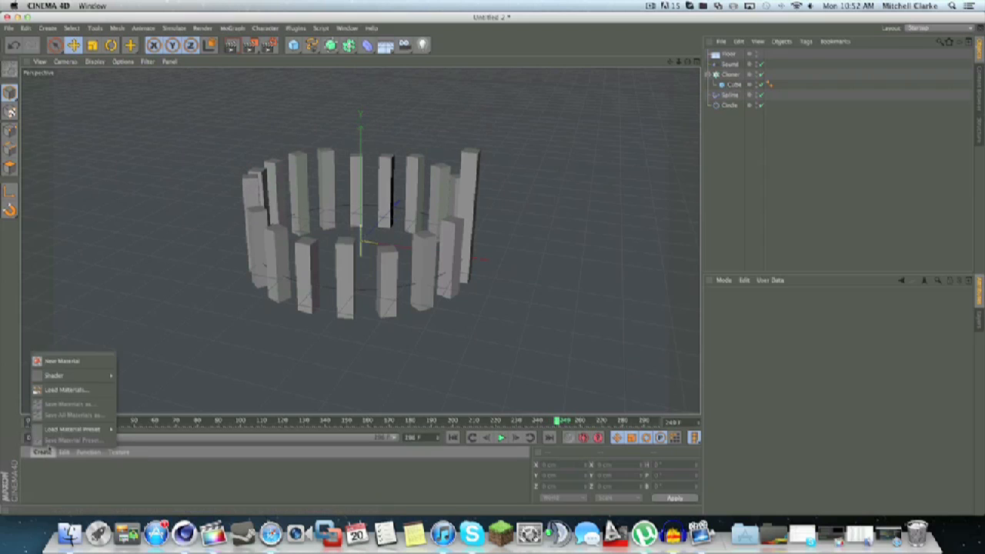
{"action": "left_click", "coordinate": [54, 360]}
{"action": "double_click", "coordinate": [39, 468]}
Step: Set the new material's reflection colour to black
{"action": "left_click", "coordinate": [280, 128]}
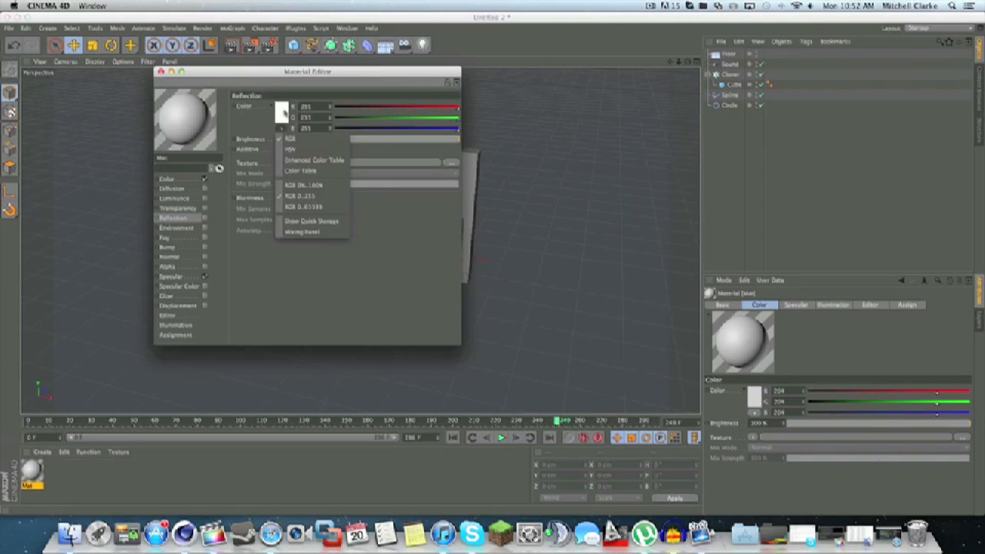
{"action": "left_click", "coordinate": [285, 117]}
{"action": "left_click", "coordinate": [285, 115]}
{"action": "left_click", "coordinate": [232, 114]}
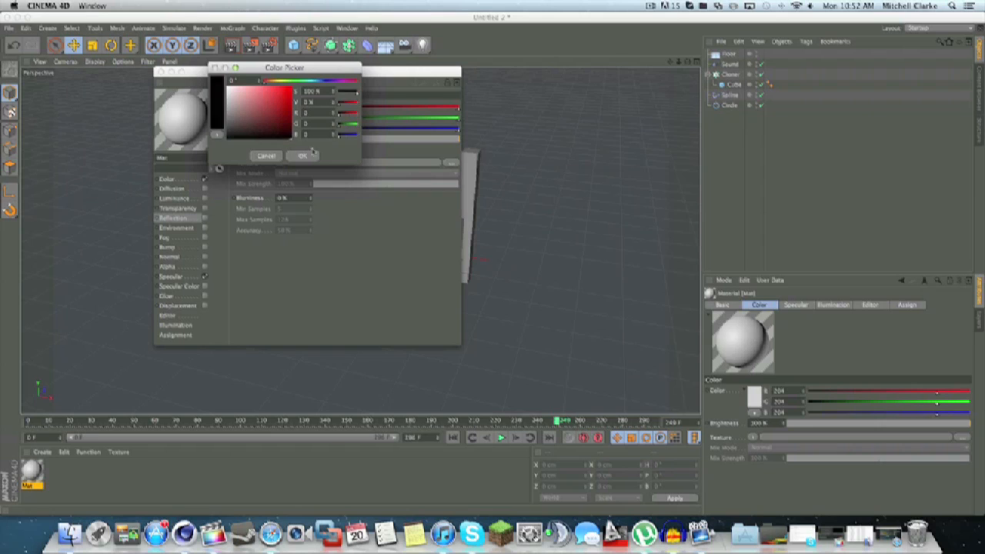
{"action": "left_click", "coordinate": [306, 155]}
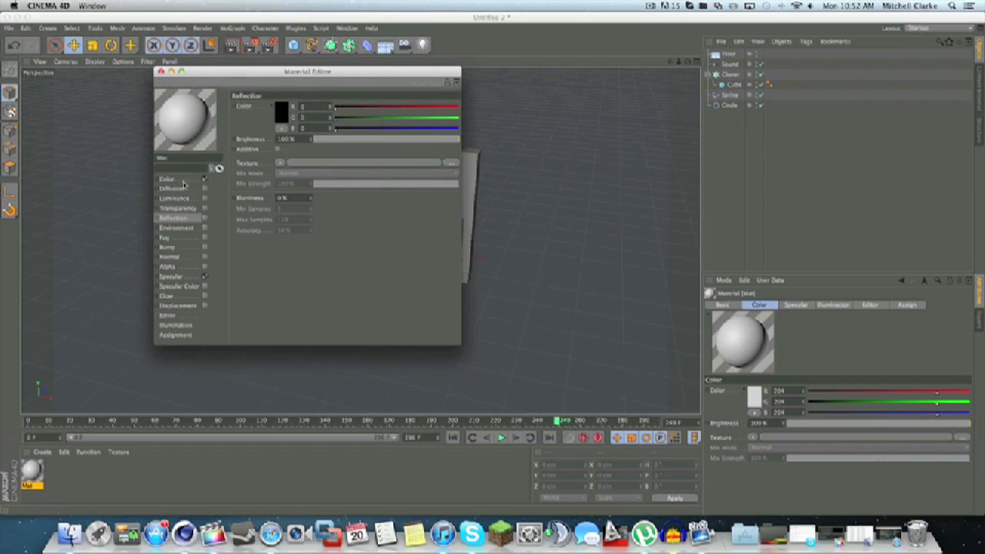
Step: Set the colour channel of the new material to black
{"action": "left_click", "coordinate": [166, 179]}
{"action": "left_click", "coordinate": [281, 115]}
{"action": "left_click_drag", "start_coordinate": [280, 117], "coordinate": [305, 177]}
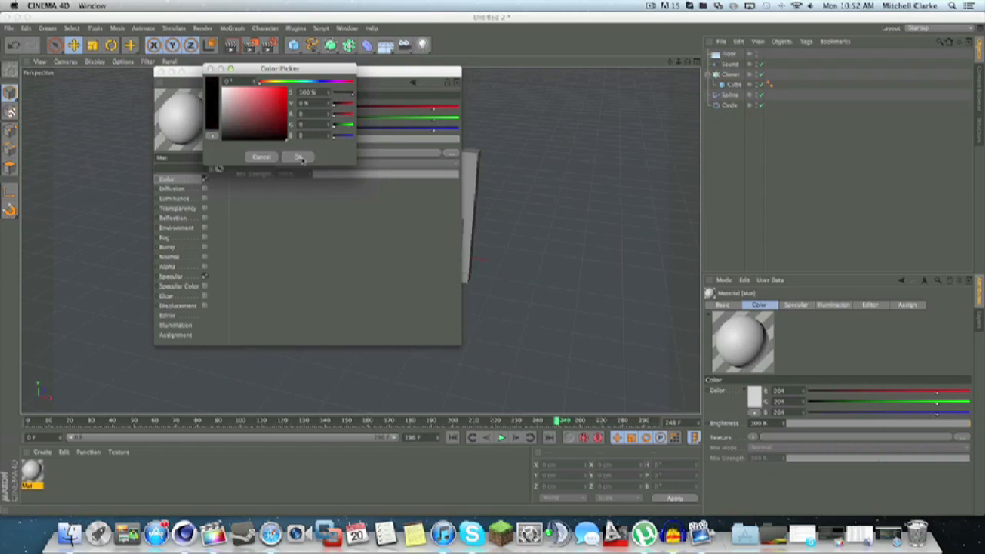
{"action": "left_click", "coordinate": [302, 158]}
Step: Enable the black material's Reflection channel and set its reflection colour to white
{"action": "left_click", "coordinate": [184, 219]}
{"action": "left_click", "coordinate": [205, 218]}
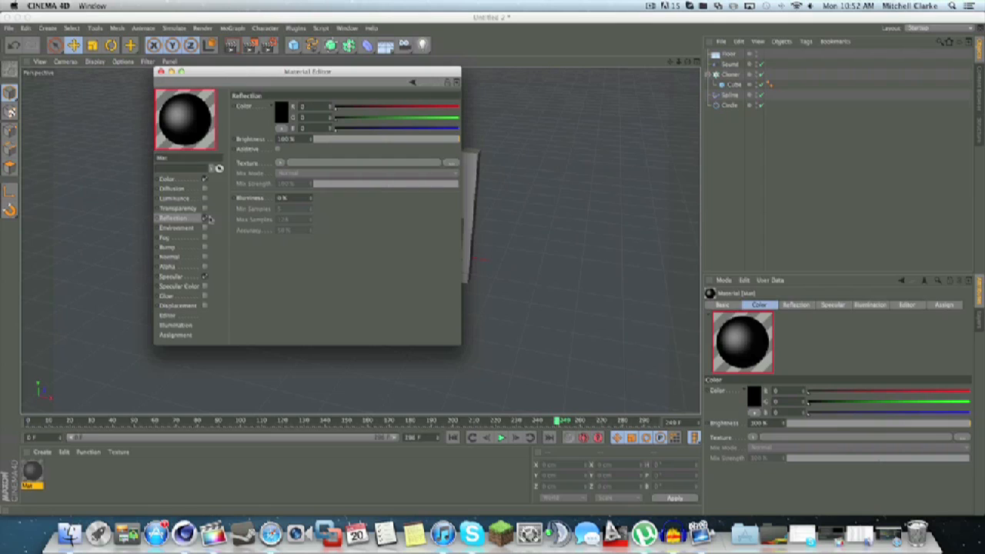
{"action": "left_click_drag", "start_coordinate": [444, 140], "coordinate": [467, 141]}
{"action": "left_click", "coordinate": [280, 120]}
{"action": "left_click_drag", "start_coordinate": [282, 131], "coordinate": [220, 83]}
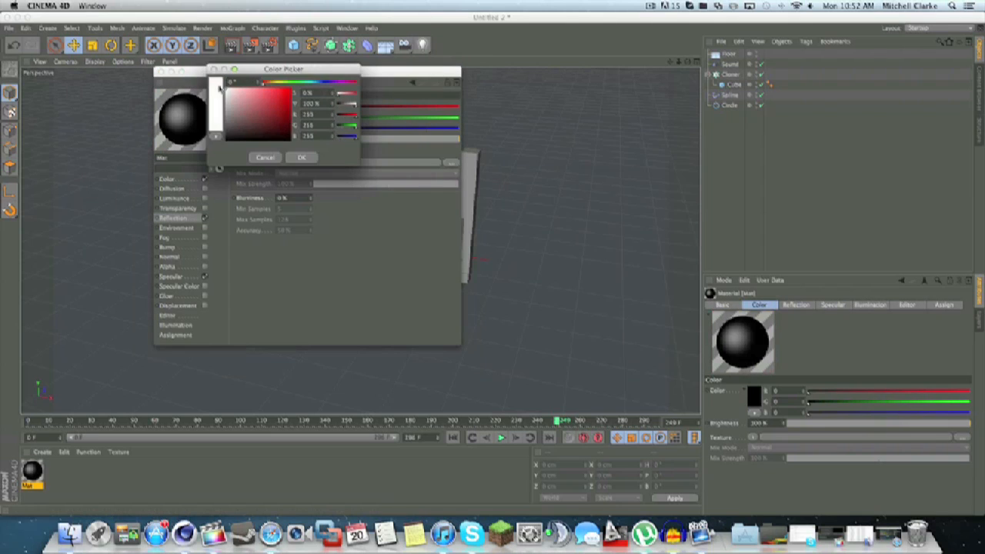
{"action": "left_click", "coordinate": [295, 157]}
Step: Lower the black material's reflection brightness and apply the material to the floor
{"action": "left_click_drag", "start_coordinate": [453, 140], "coordinate": [373, 141]}
{"action": "left_click", "coordinate": [160, 70]}
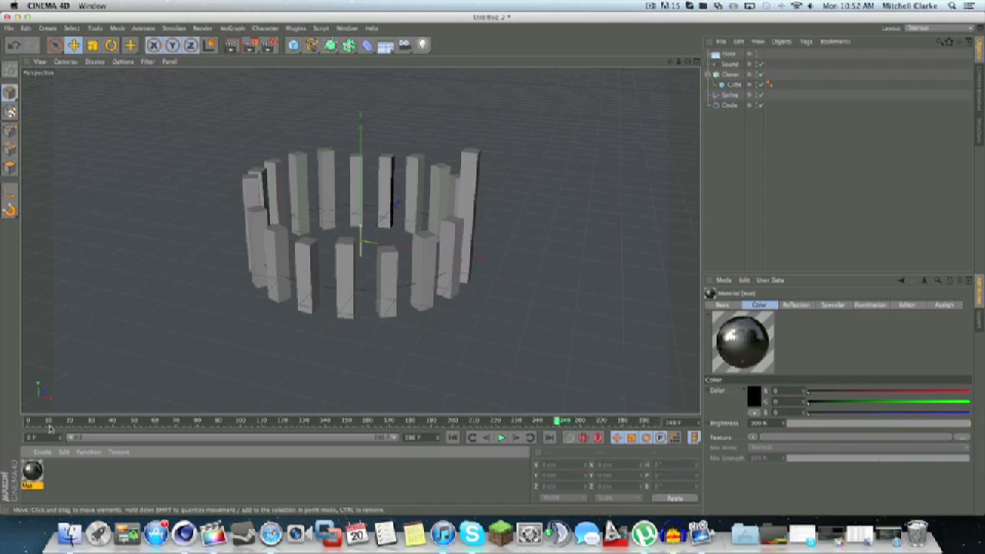
{"action": "left_click_drag", "start_coordinate": [728, 27], "coordinate": [758, 54]}
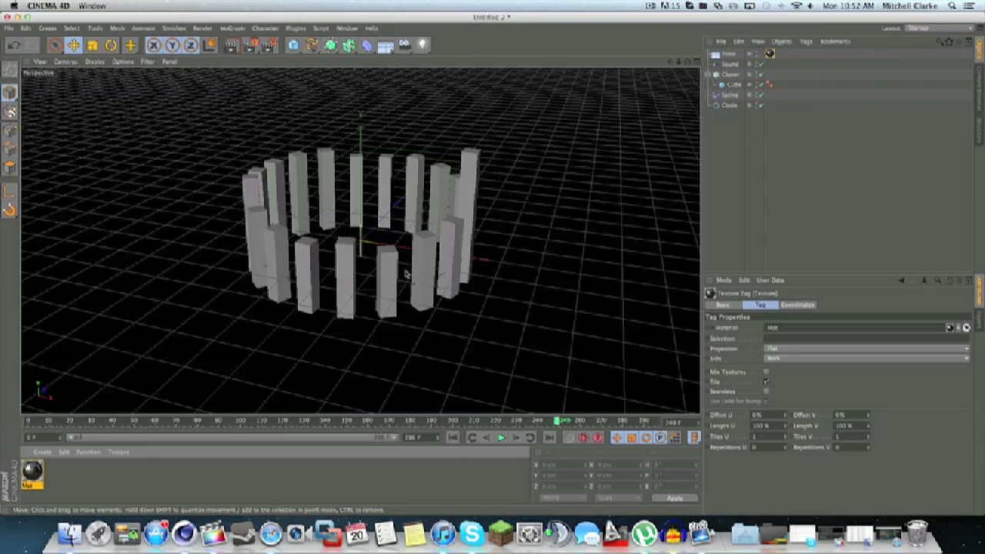
Step: Create a second material coloured green (R 0, G 202, B 0) and apply it to the Cube inside the Cloner
{"action": "left_click", "coordinate": [42, 451]}
{"action": "left_click", "coordinate": [61, 361]}
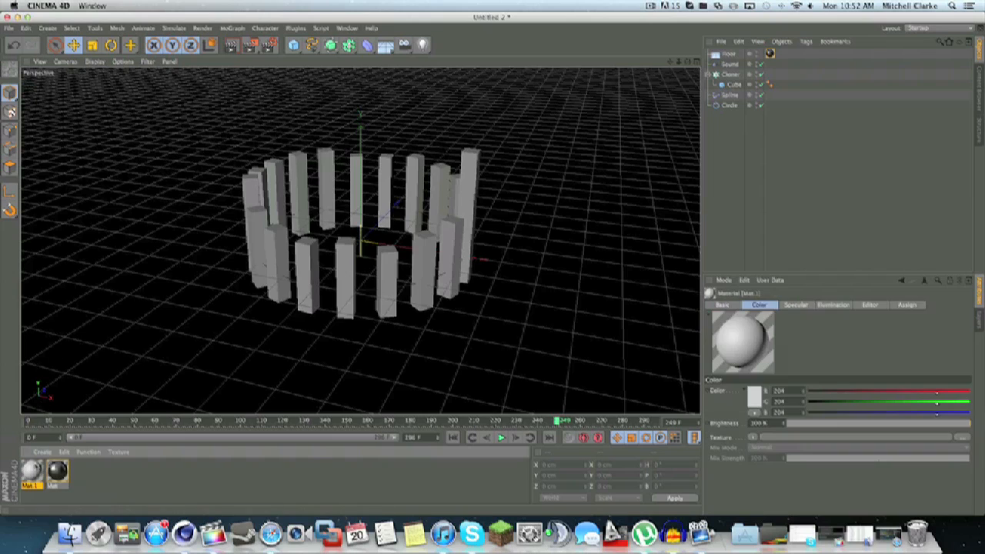
{"action": "double_click", "coordinate": [31, 471]}
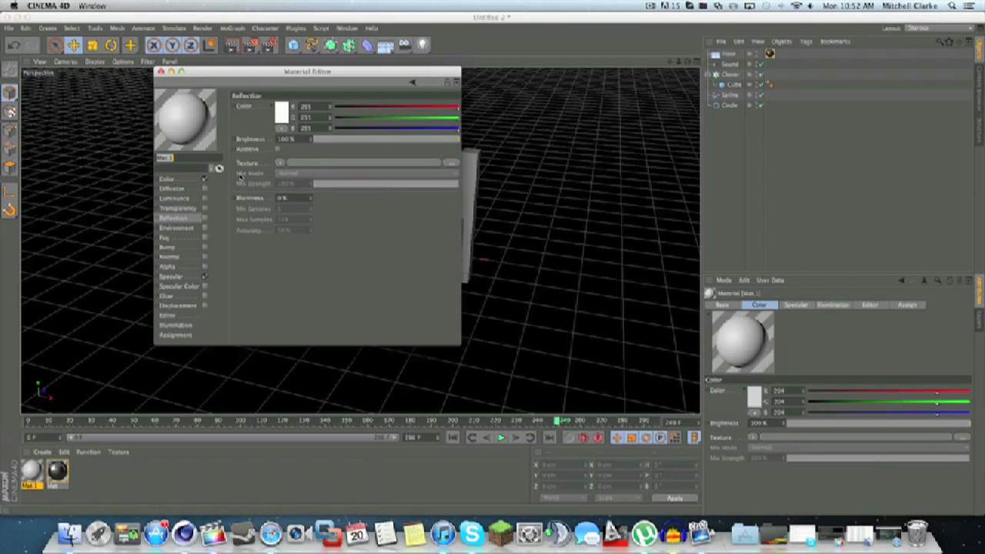
{"action": "left_click", "coordinate": [197, 177]}
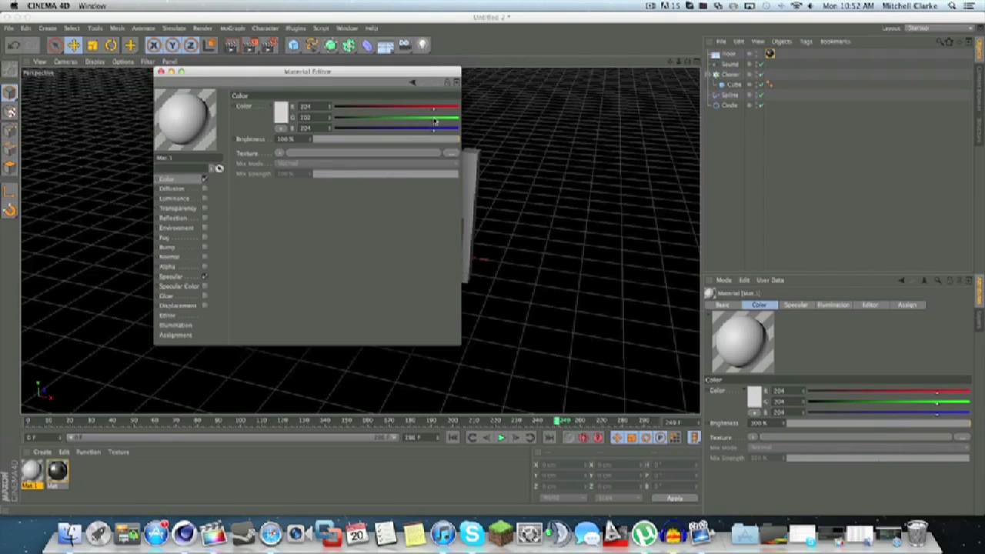
{"action": "left_click_drag", "start_coordinate": [387, 129], "coordinate": [336, 129]}
{"action": "left_click_drag", "start_coordinate": [433, 108], "coordinate": [336, 108]}
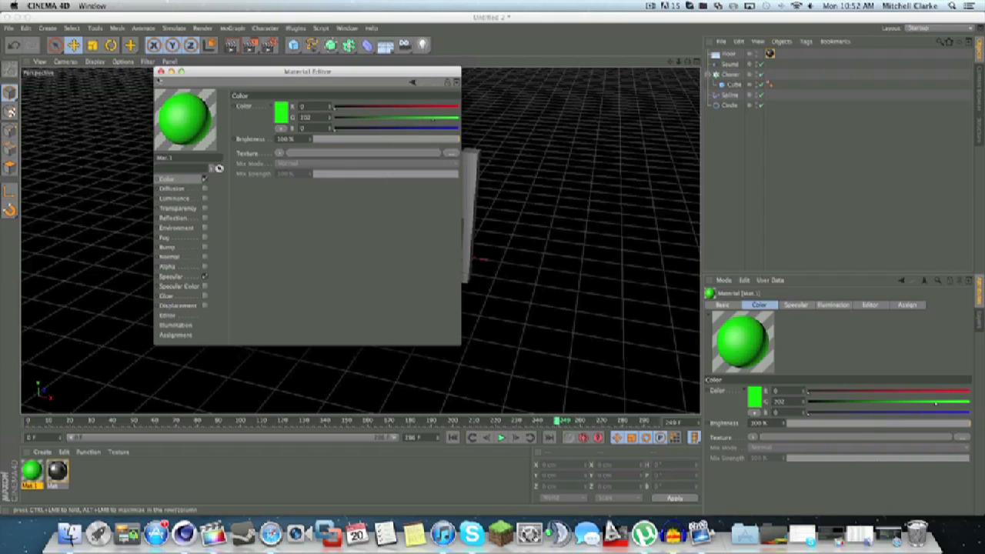
{"action": "left_click", "coordinate": [160, 71]}
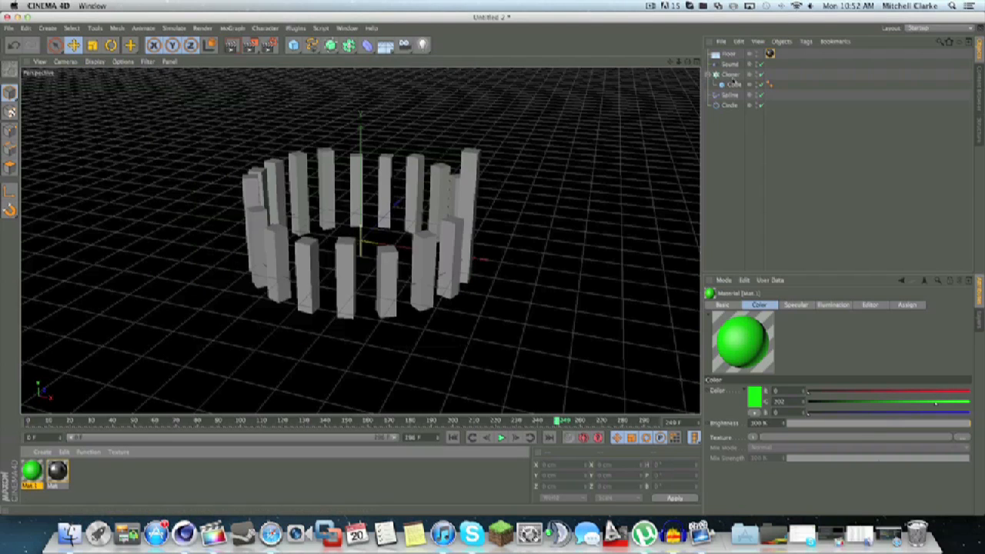
{"action": "left_click_drag", "start_coordinate": [768, 85], "coordinate": [768, 84]}
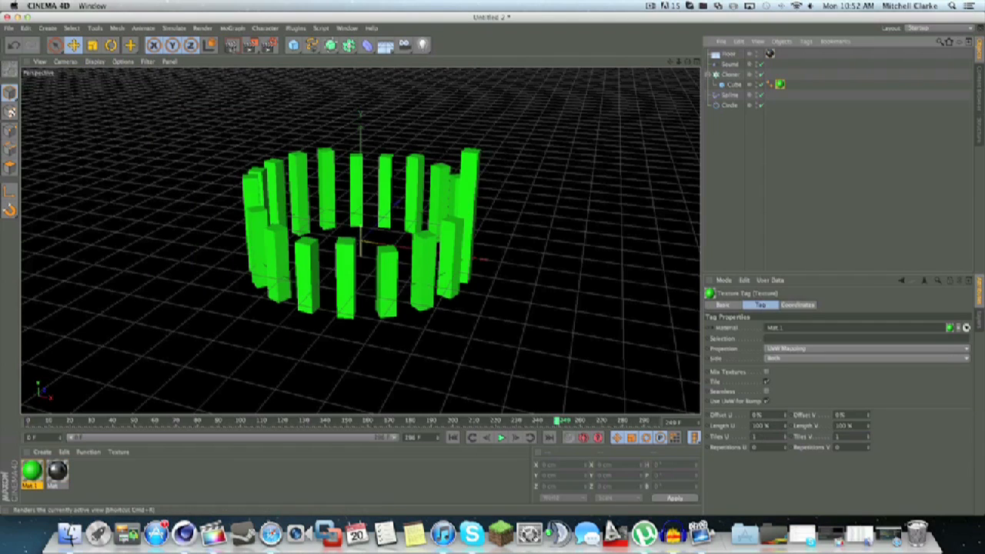
Step: Preview the finished scene by rendering the view and playing the animation, and minimise the project window
{"action": "left_click", "coordinate": [385, 44]}
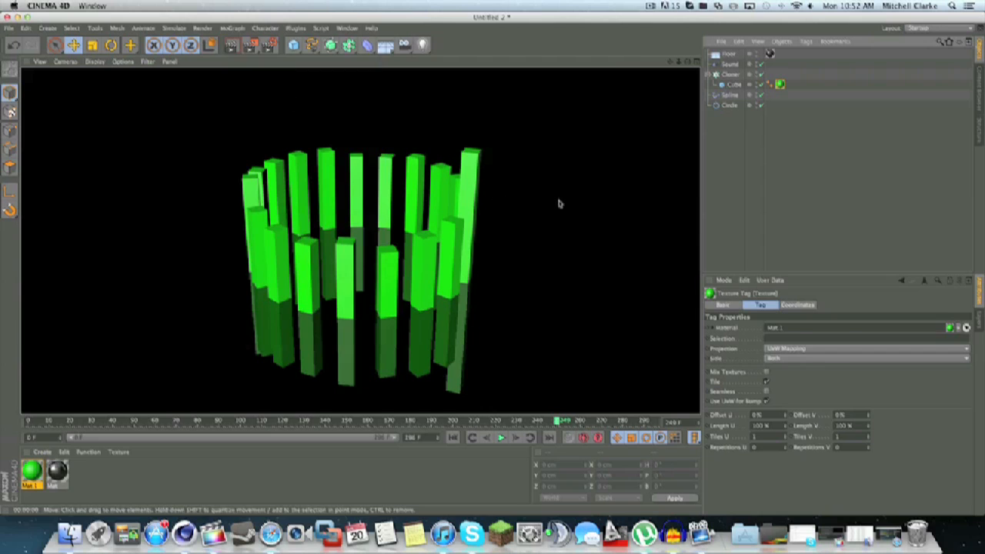
{"action": "left_click", "coordinate": [501, 437]}
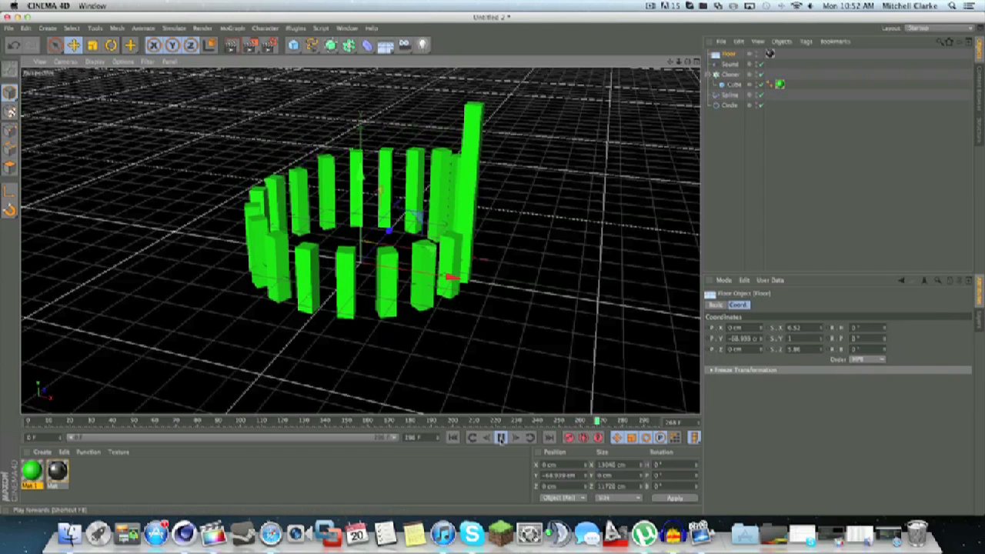
{"action": "left_click", "coordinate": [501, 437]}
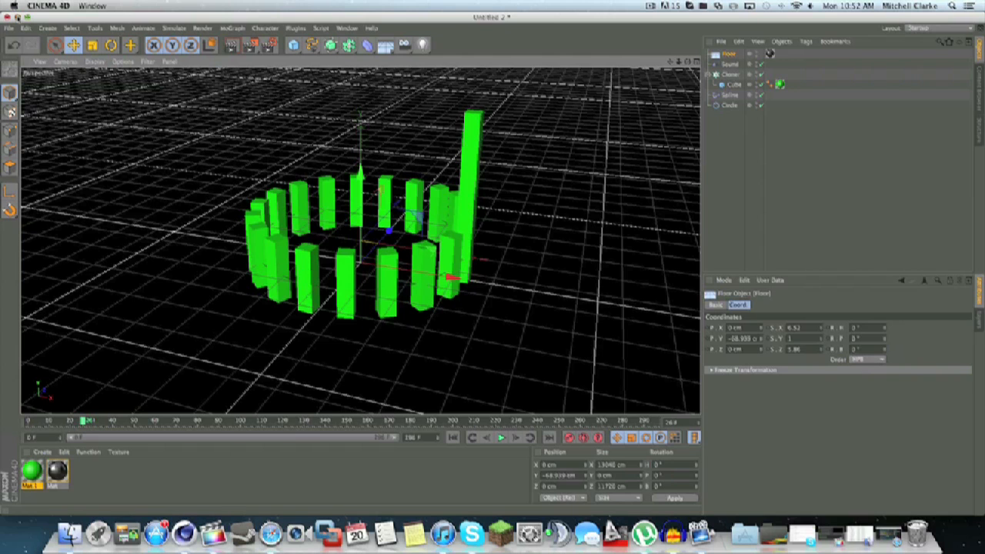
{"action": "left_click", "coordinate": [17, 16]}
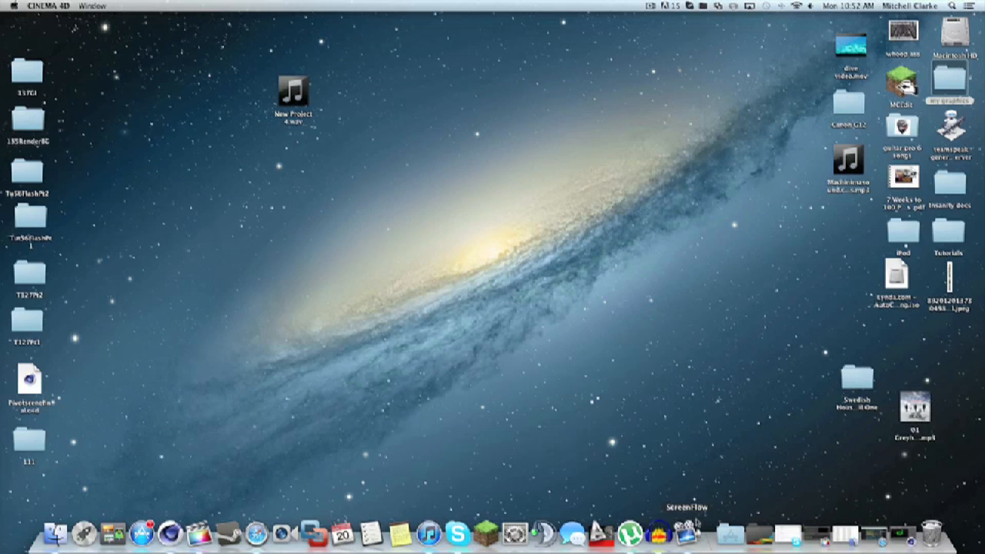